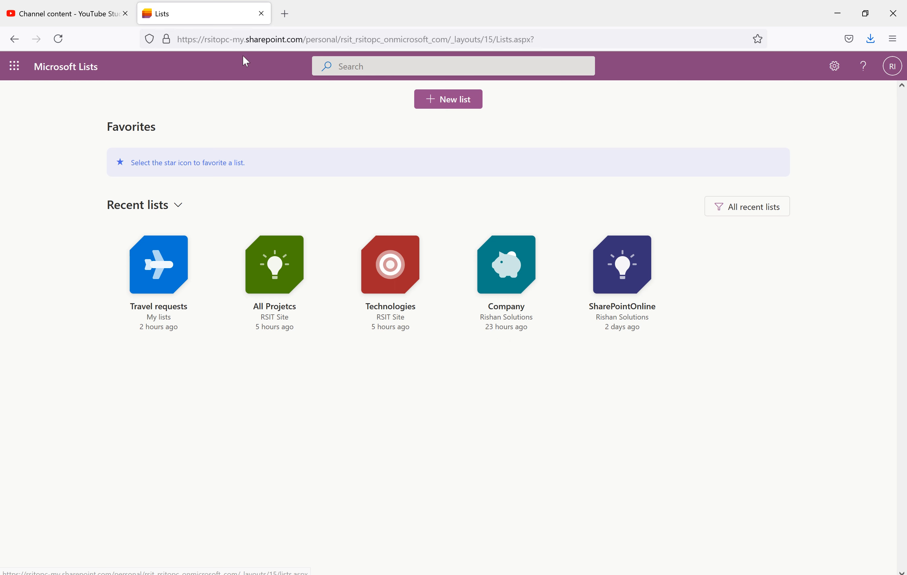
Highlight the tenant prefix of the Lists home page URL in the address bar.
drag(233, 40, 204, 40)
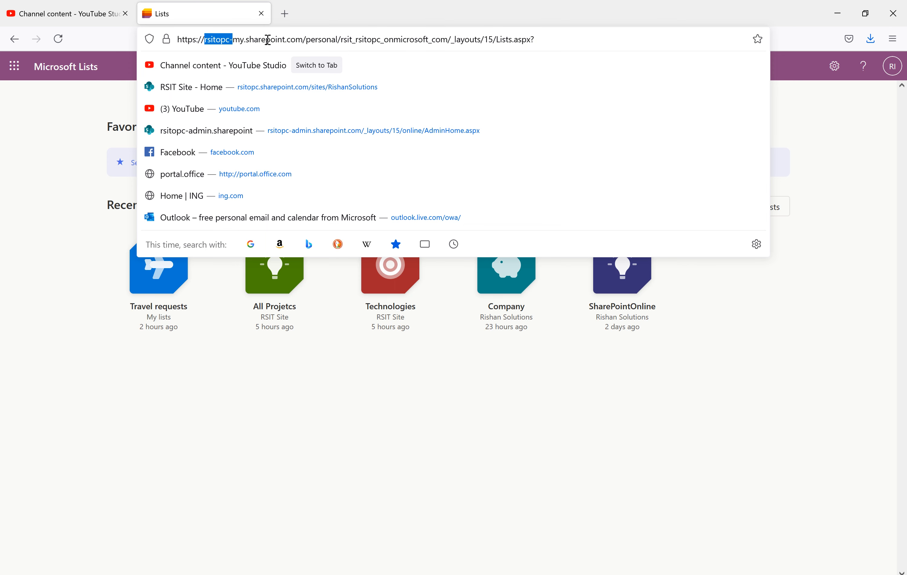
Dismiss the address bar suggestion dropdown so the recent lists show.
click(40, 202)
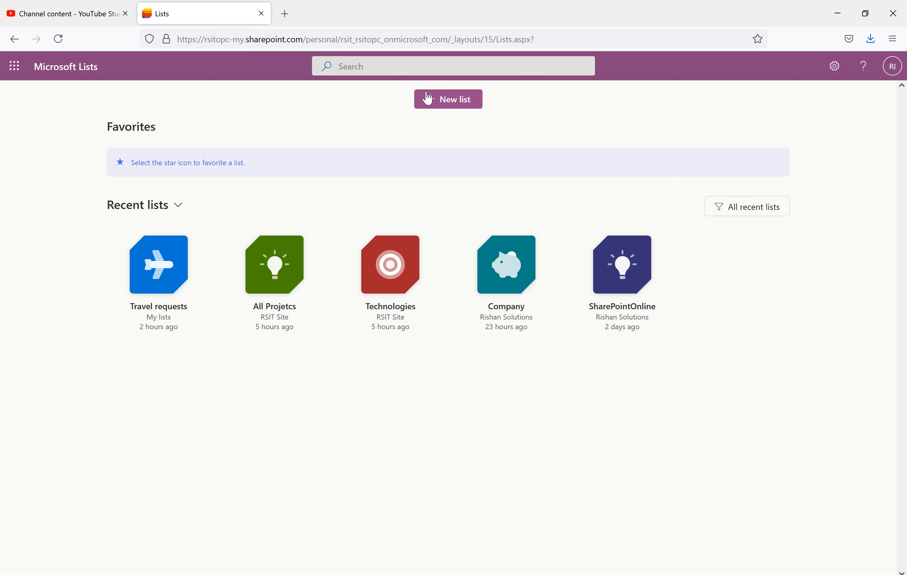
Start a new list from the Blank list template.
click(468, 106)
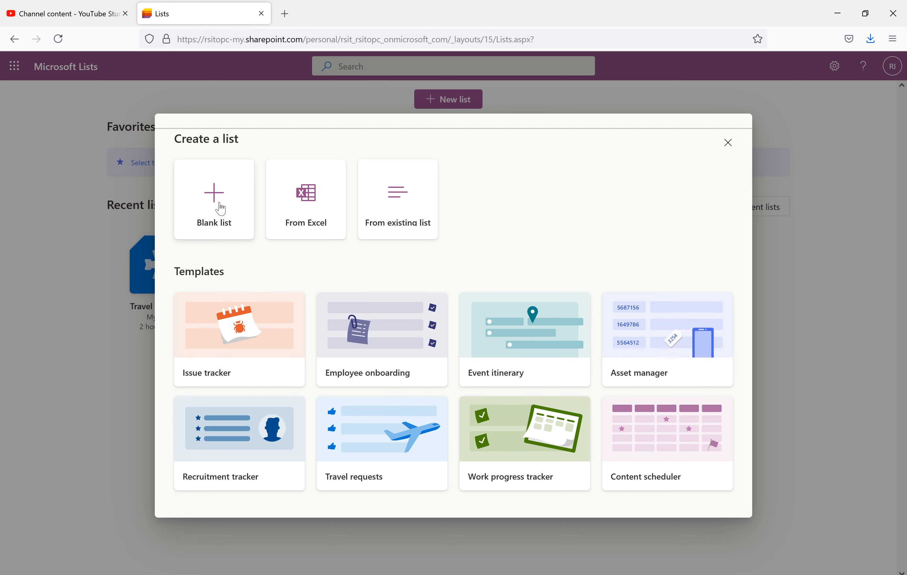
click(220, 212)
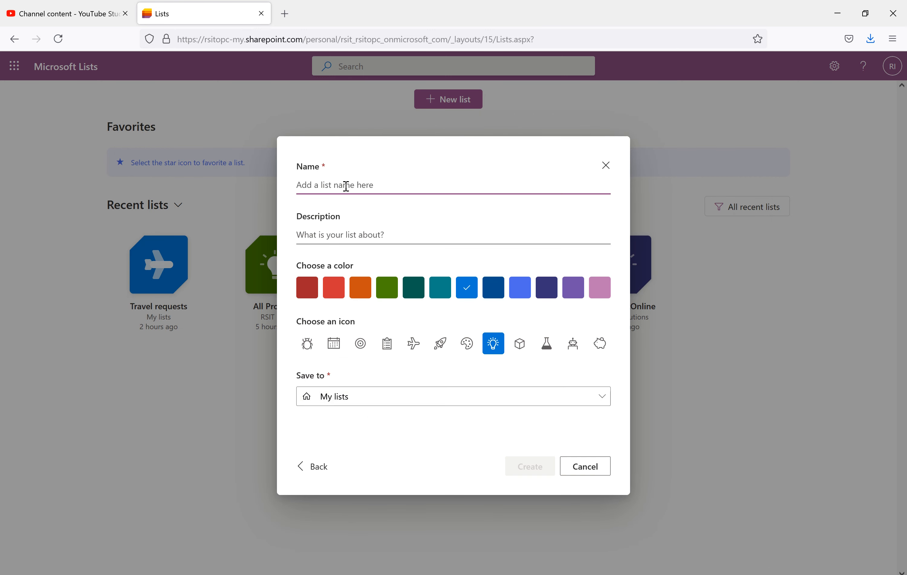
Create 'Demo list' in My lists with a green colour and rocket icon.
text(Demo list)
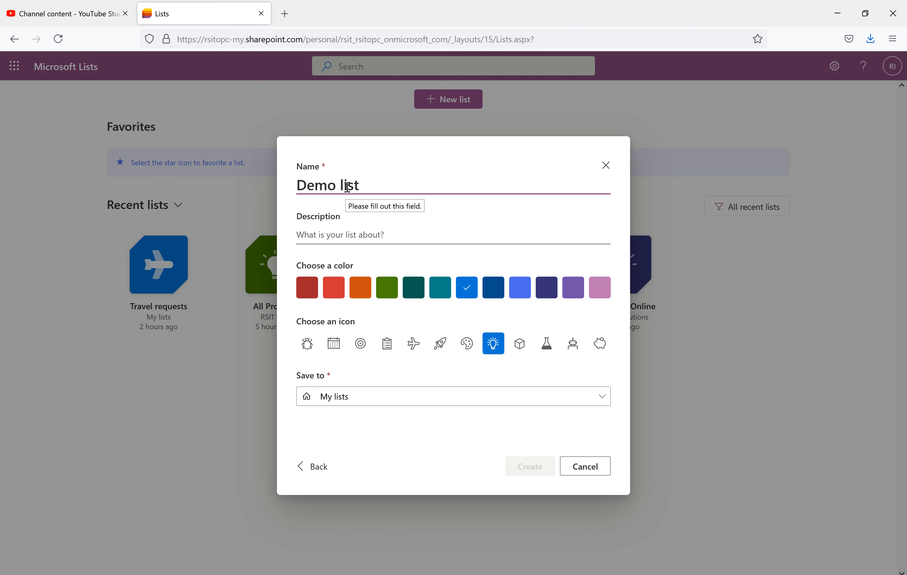
click(354, 235)
text(Optional)
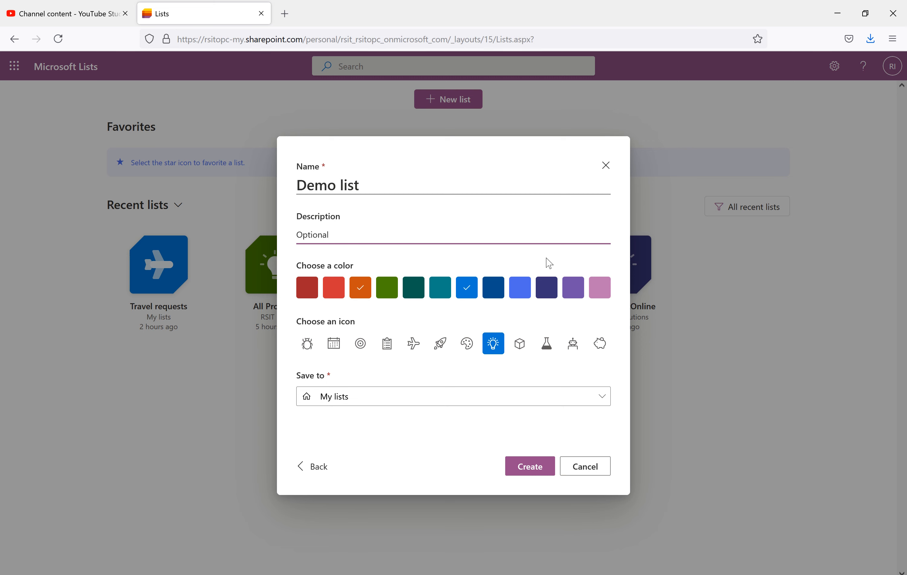
click(386, 294)
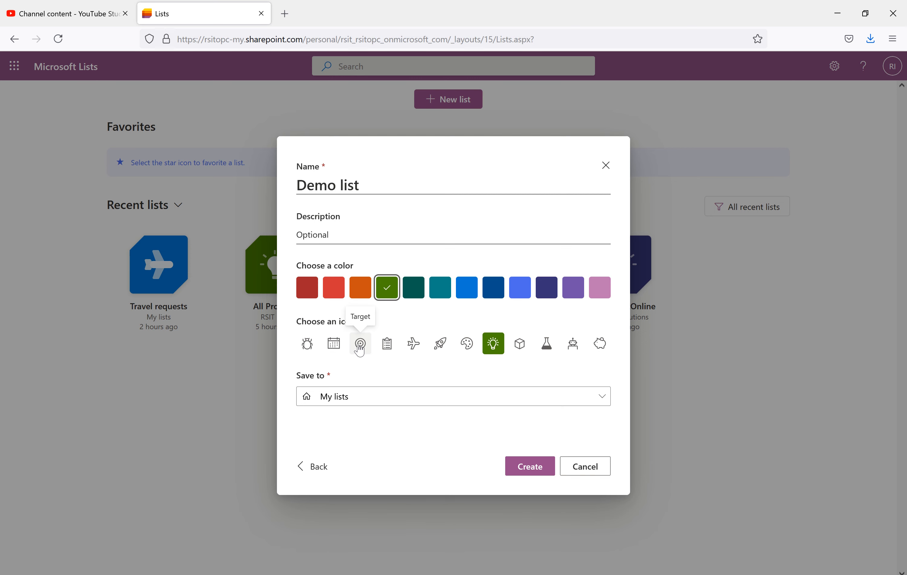
click(446, 348)
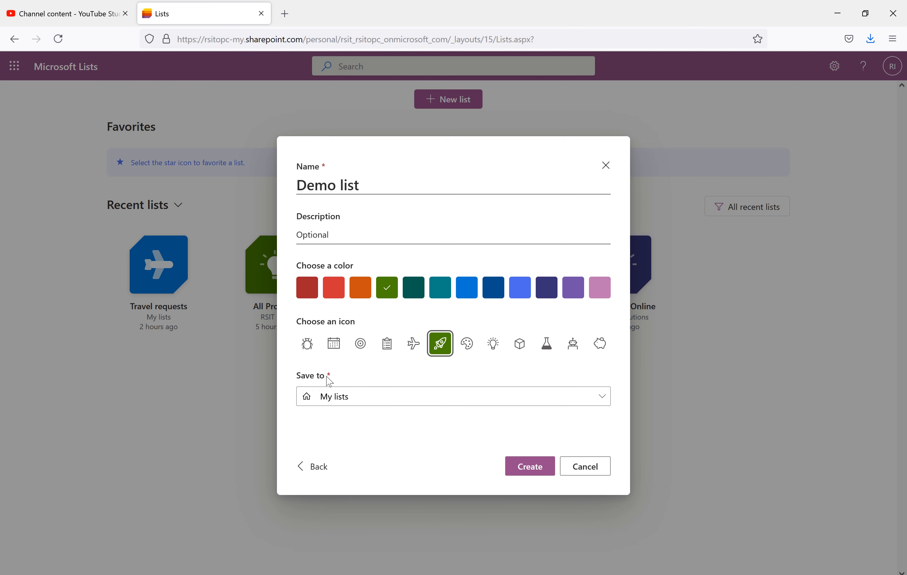
click(370, 397)
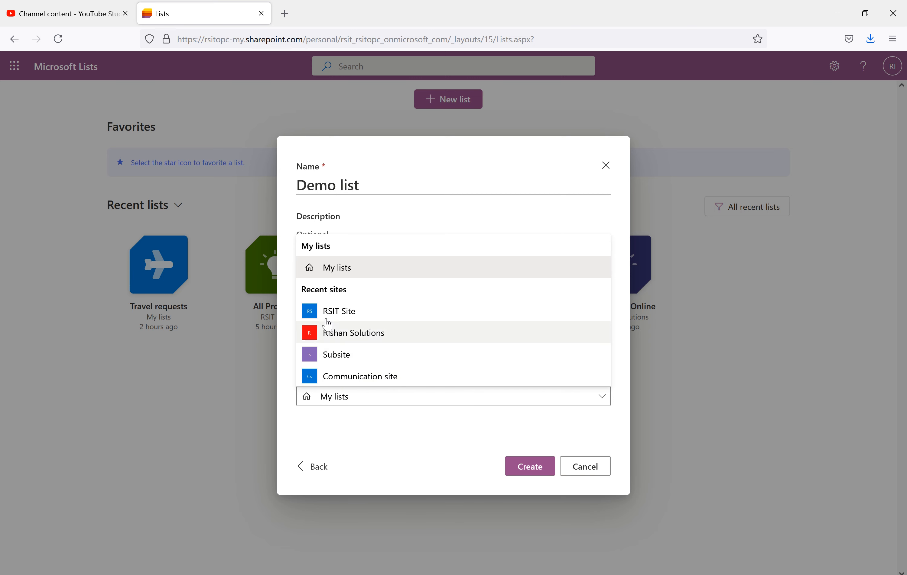
click(340, 277)
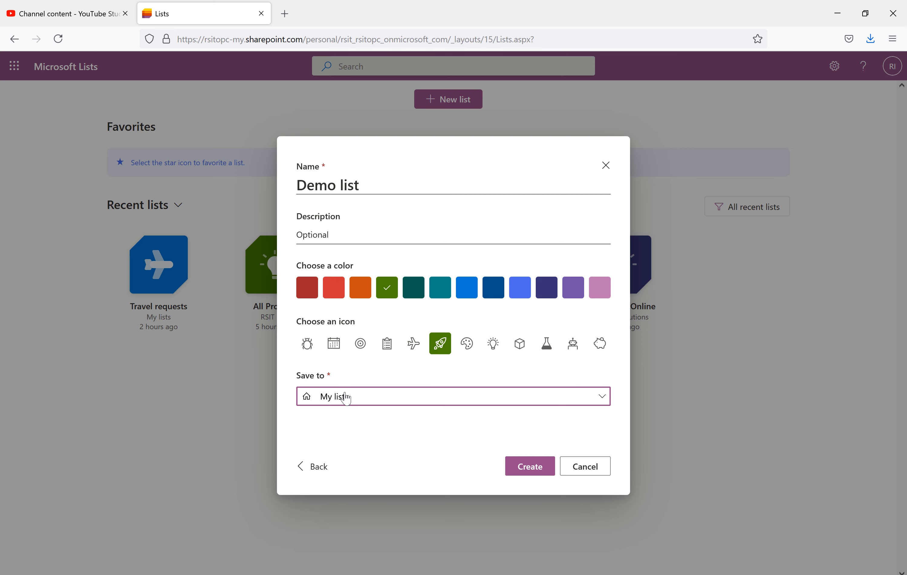
click(530, 471)
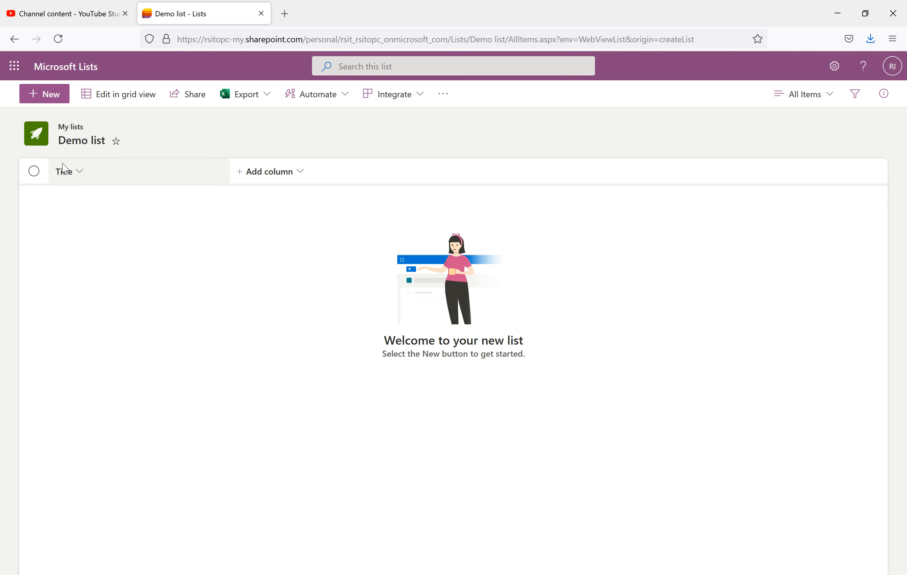
Browse the Add column types and the Export options for Demo list.
click(301, 174)
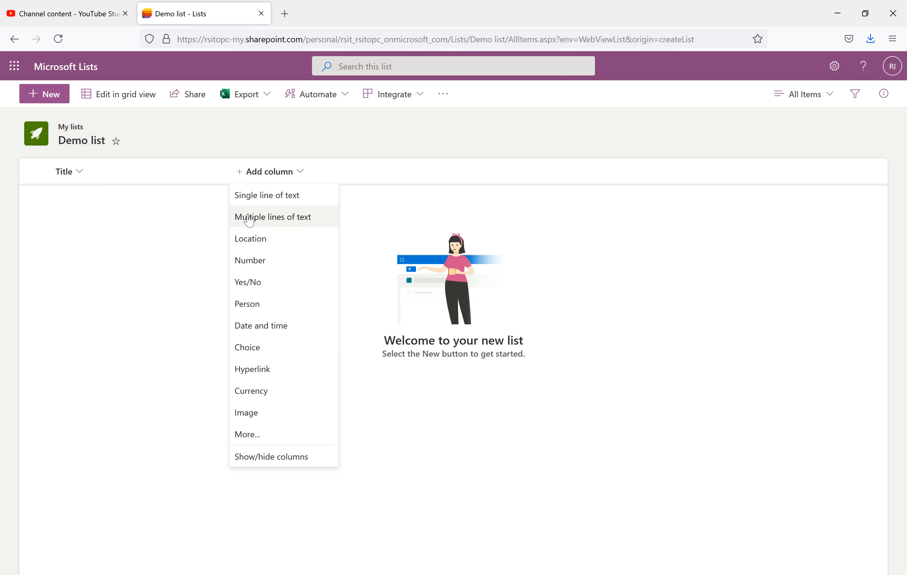
click(101, 274)
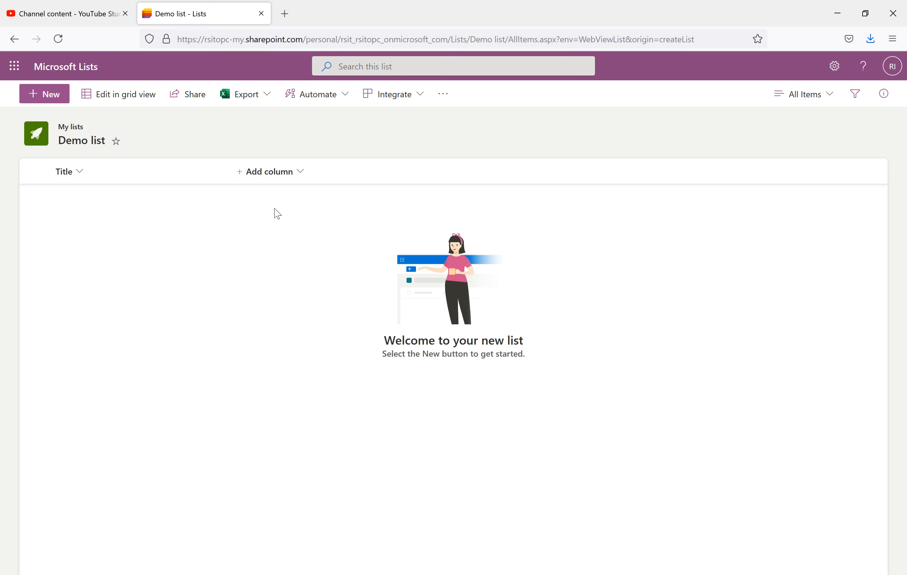
click(264, 95)
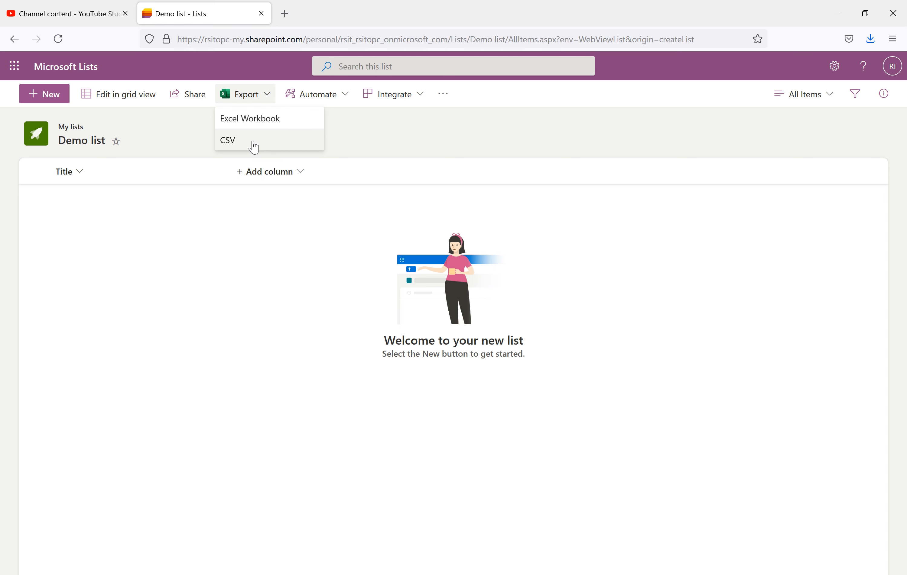
click(447, 140)
Review the Automate and Integrate menus, then return to the Lists home page.
click(345, 100)
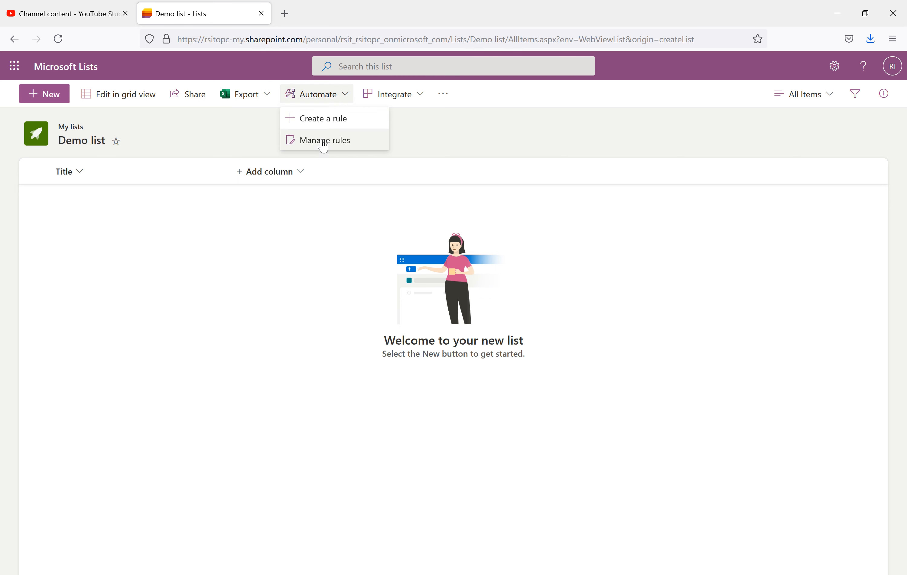
click(442, 130)
click(420, 100)
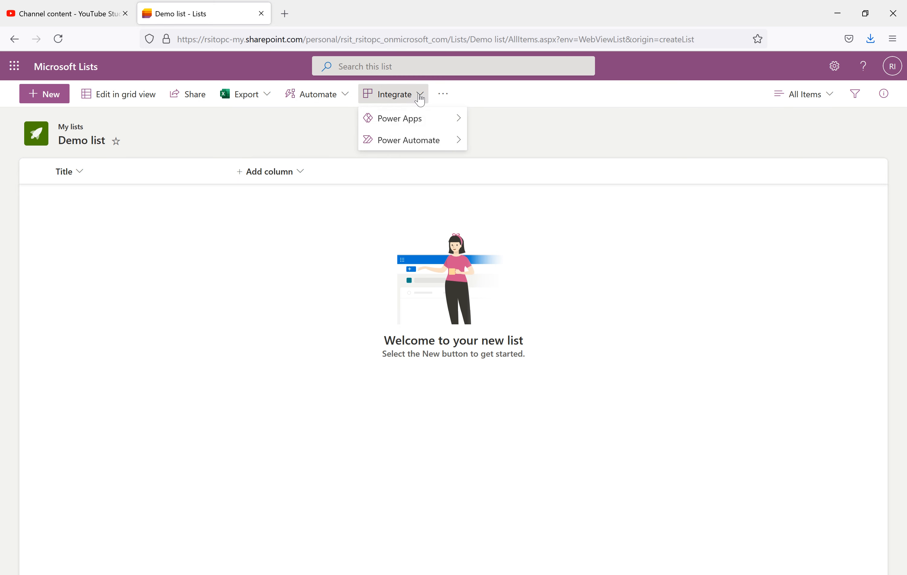
mouse_move(411, 119)
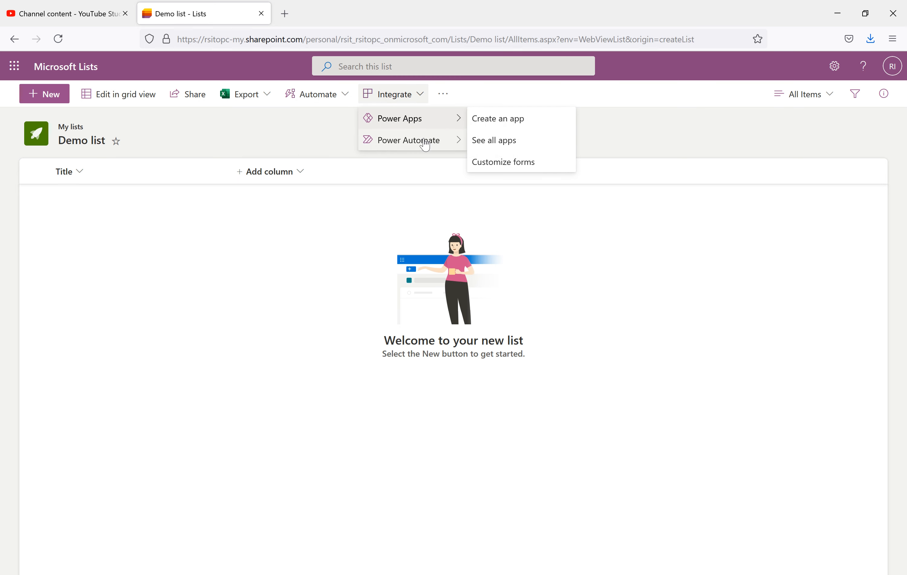
mouse_move(424, 145)
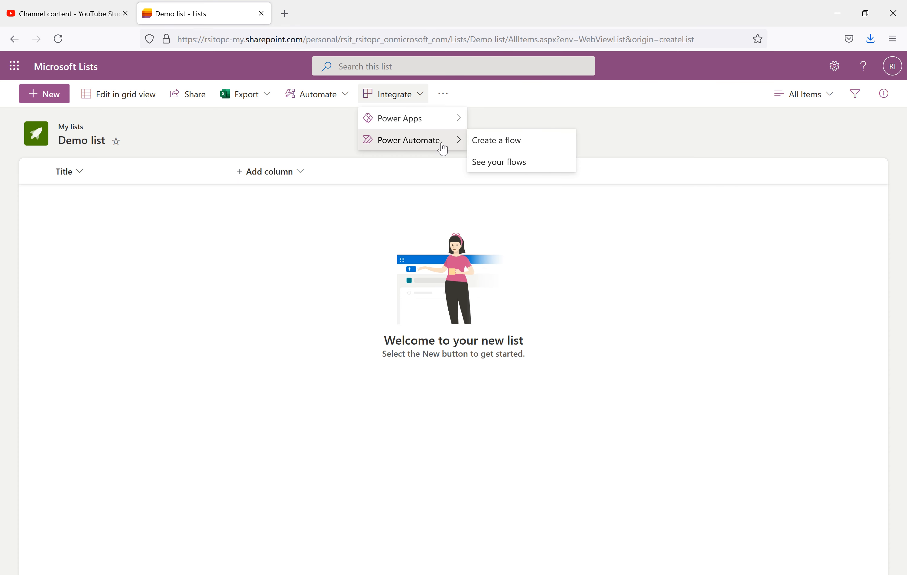
click(304, 133)
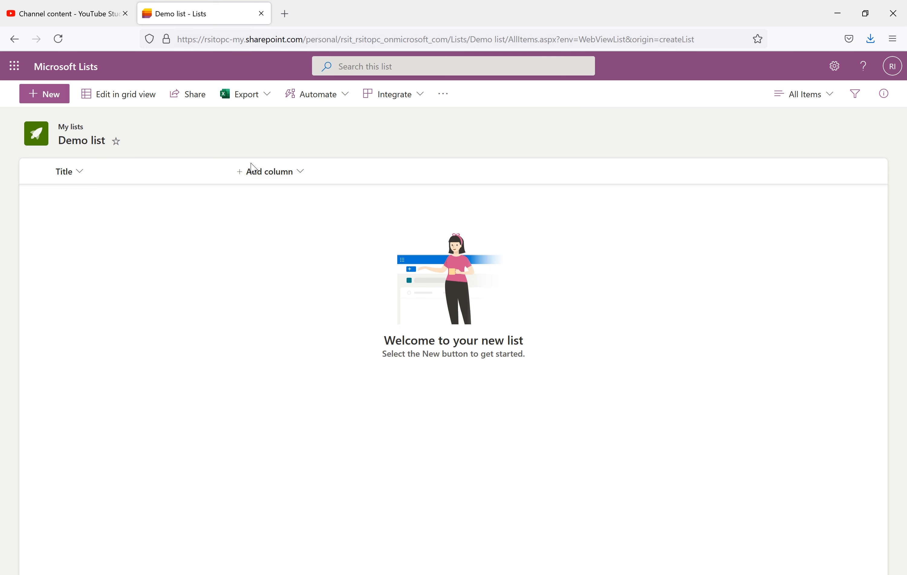
click(64, 68)
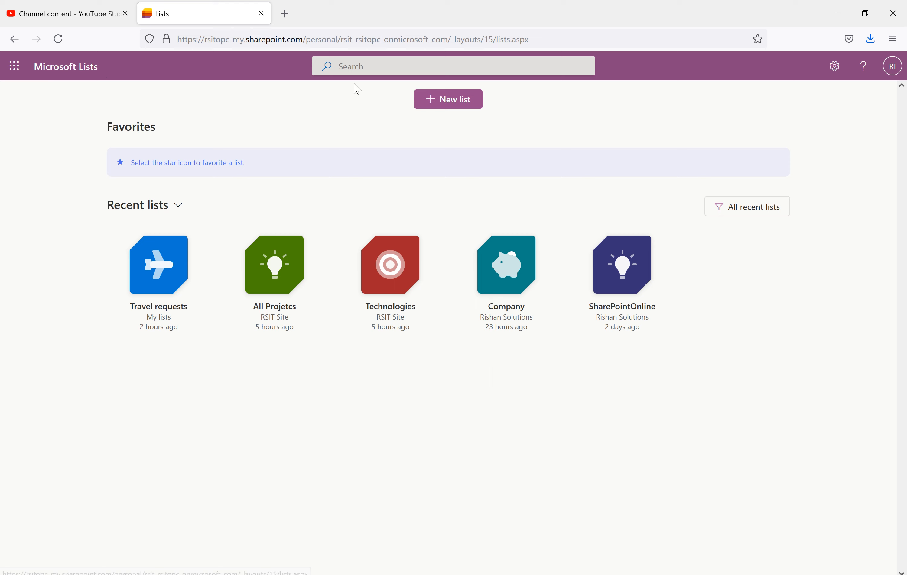
Preview the From Excel option, then start a new list from an existing list.
click(475, 107)
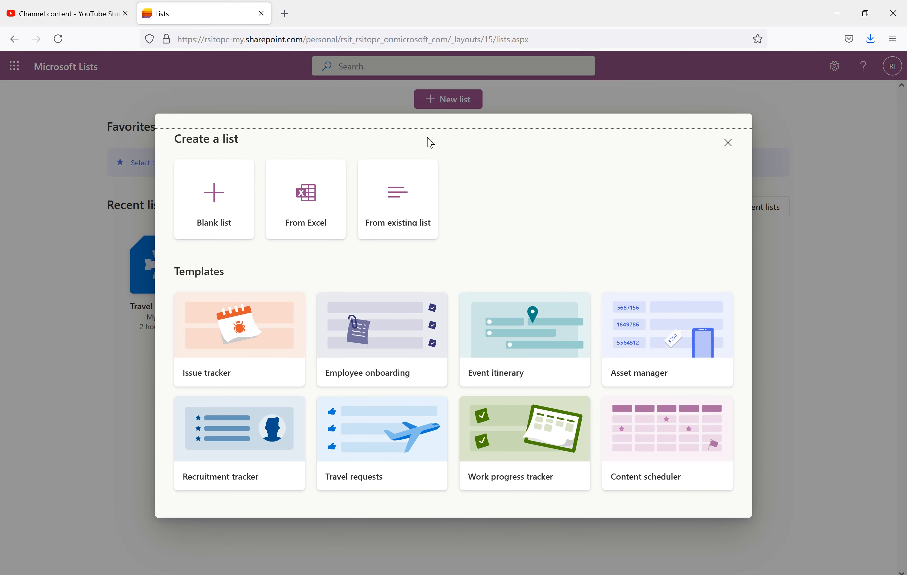
click(318, 199)
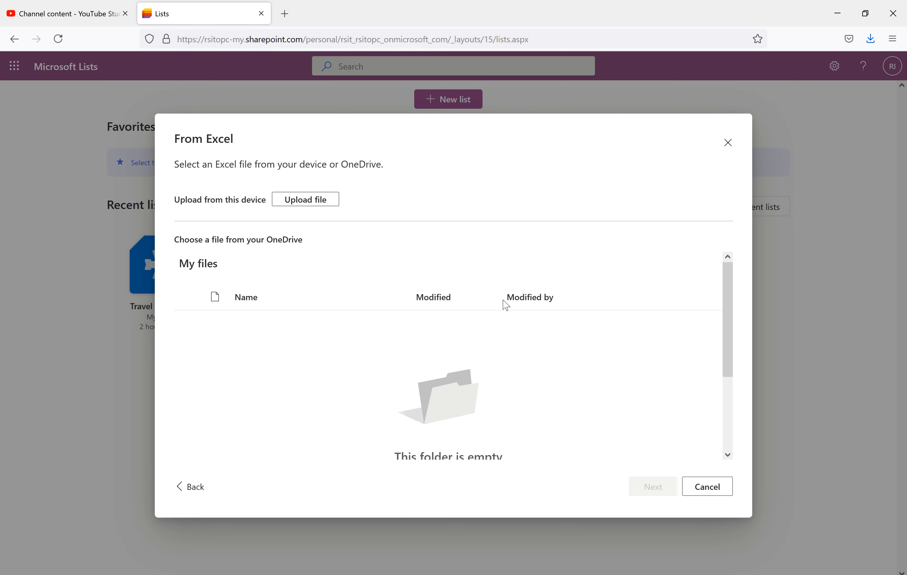
click(729, 143)
click(447, 104)
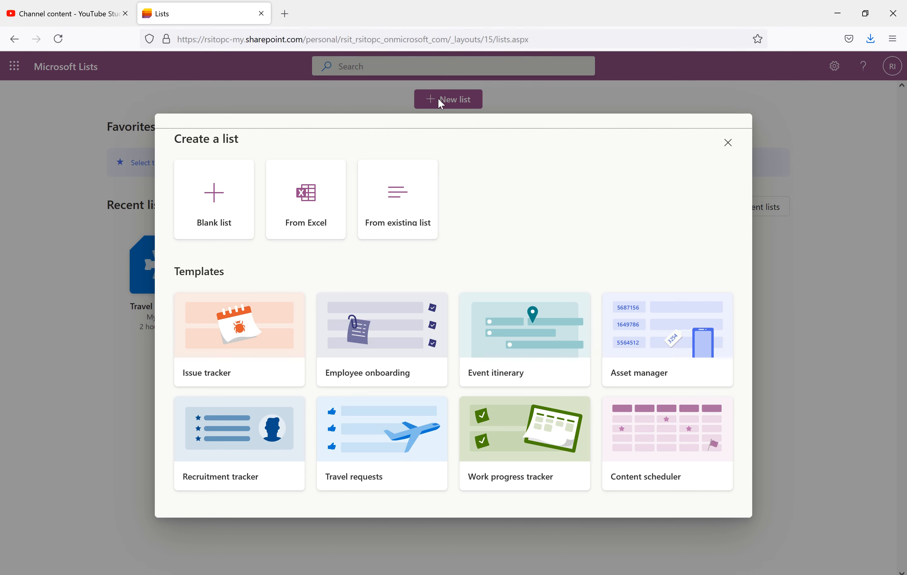
click(402, 203)
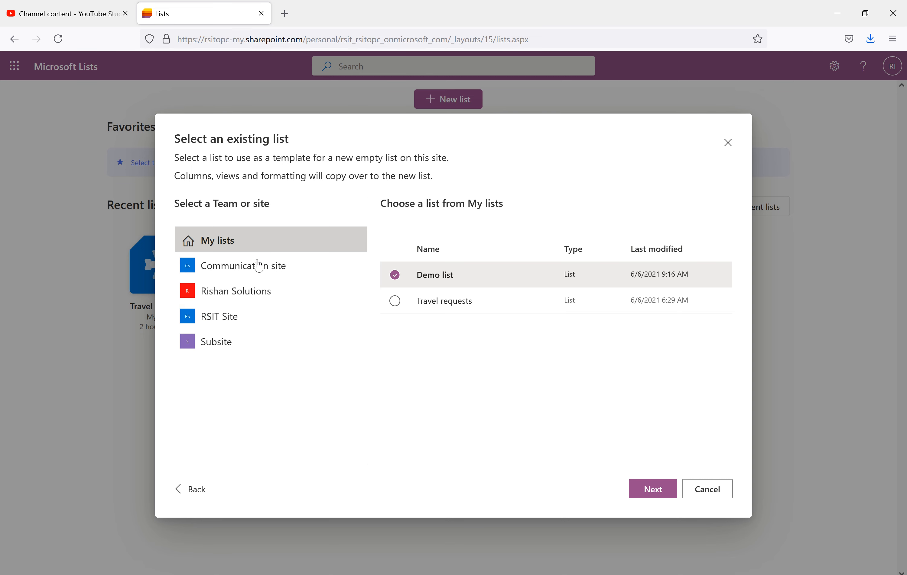
Copy the All Projetcs list from RSIT Site into a new Technologies list.
click(265, 273)
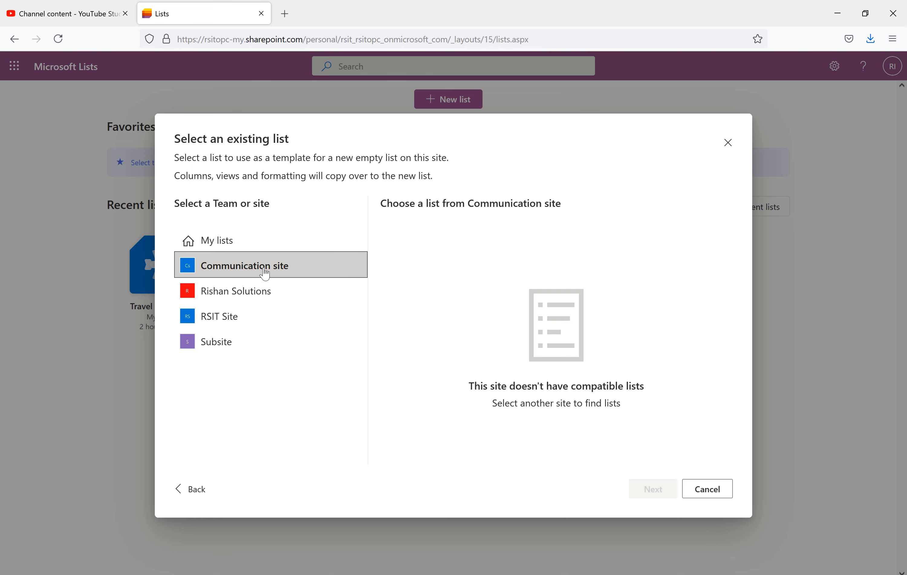
click(226, 293)
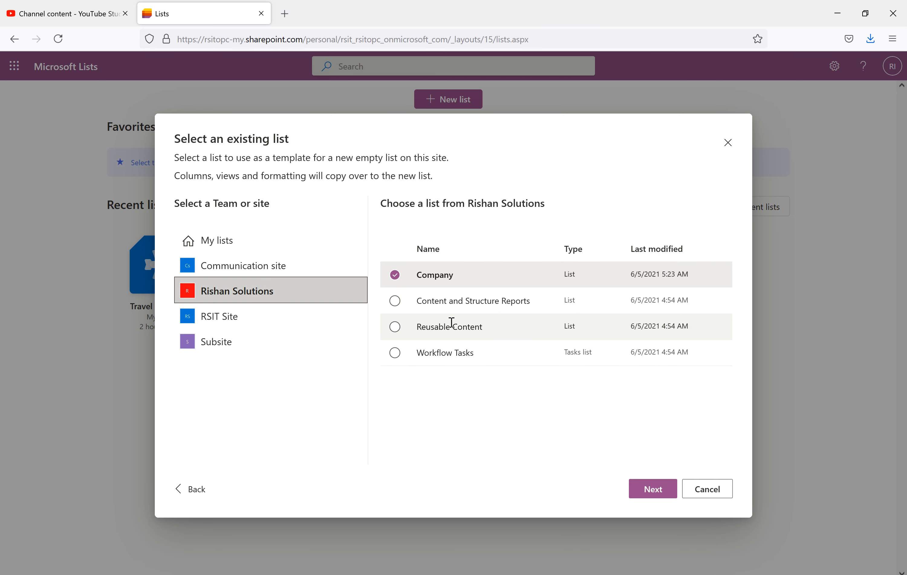
click(220, 320)
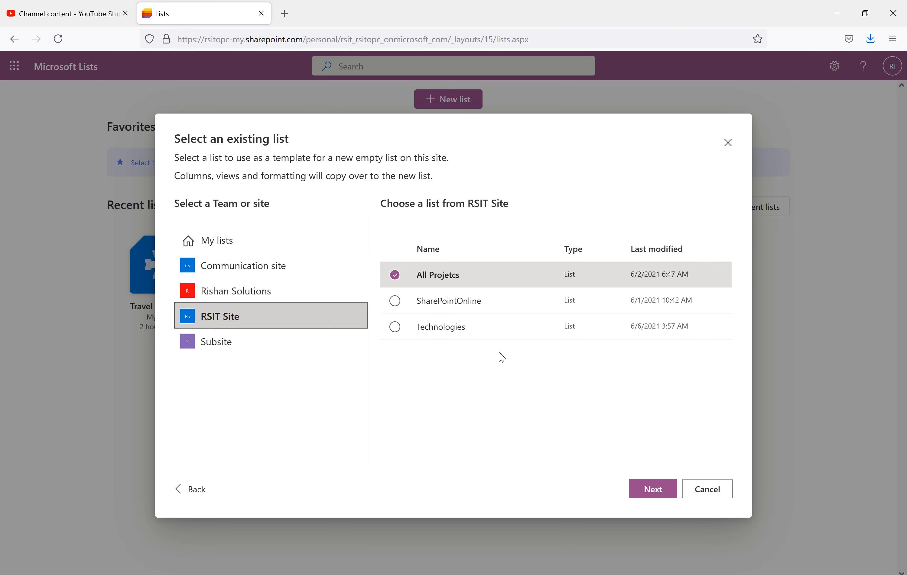
click(647, 496)
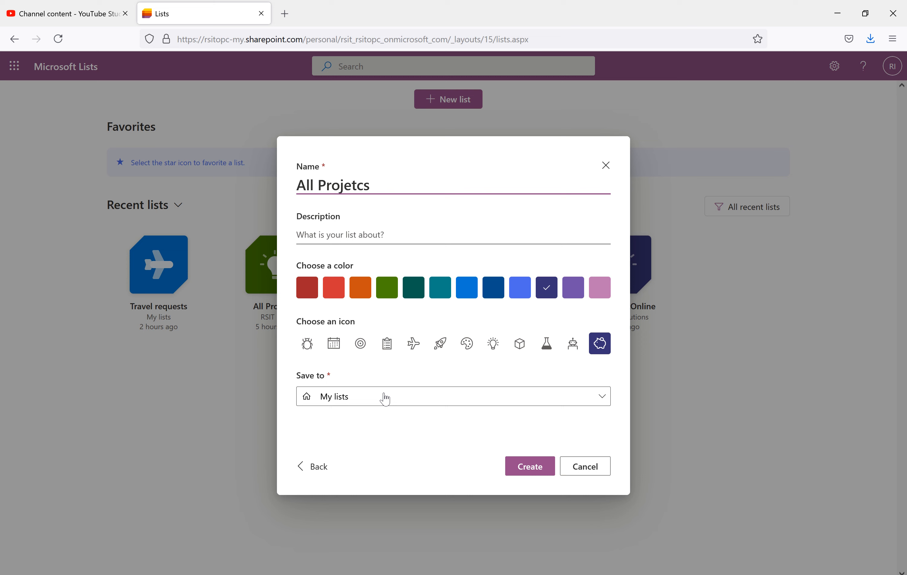
click(526, 468)
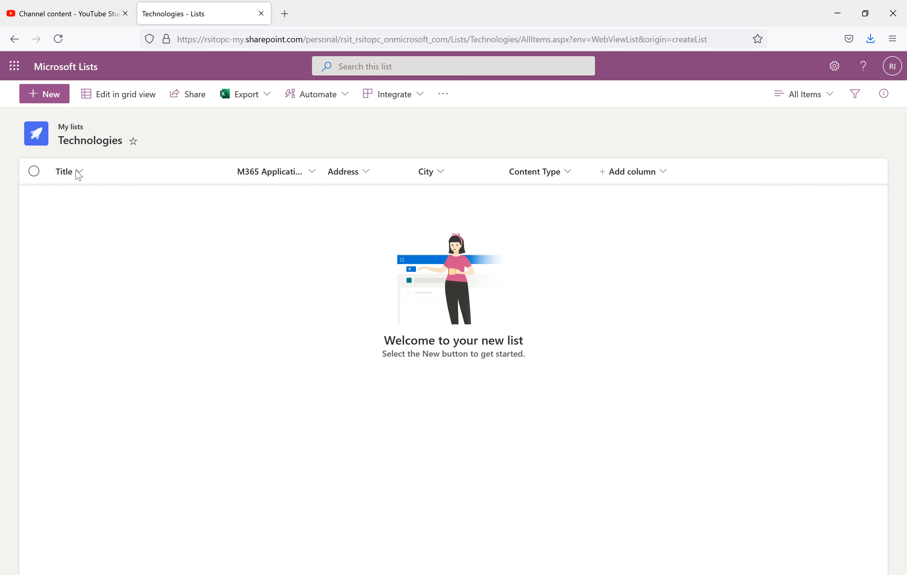
Open Technologies list settings, noting General Settings and Content Types, then Advanced settings.
click(833, 70)
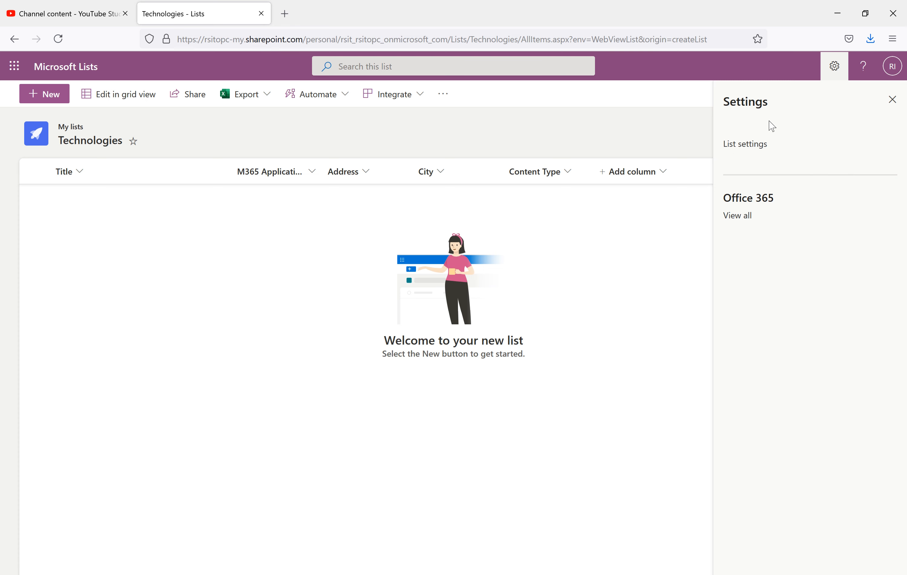
click(737, 146)
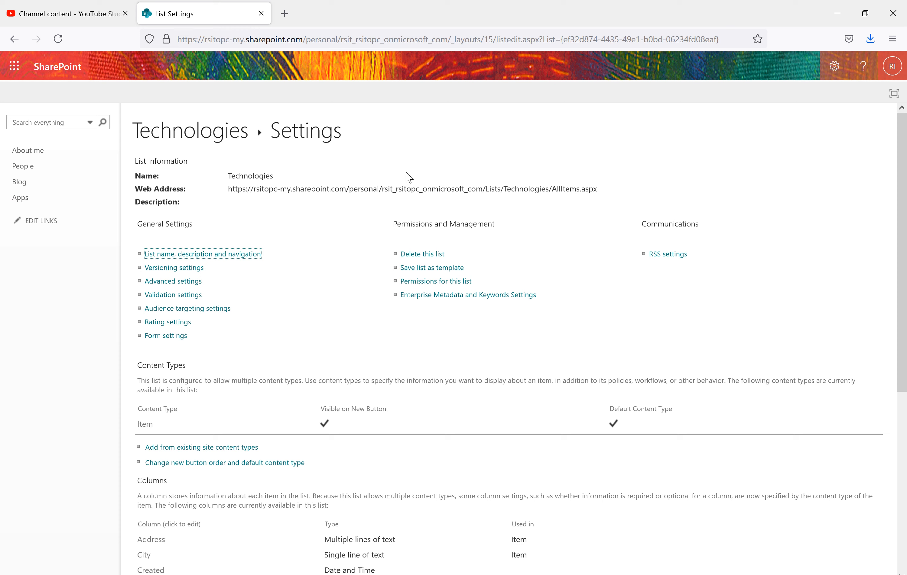
drag(195, 225, 137, 226)
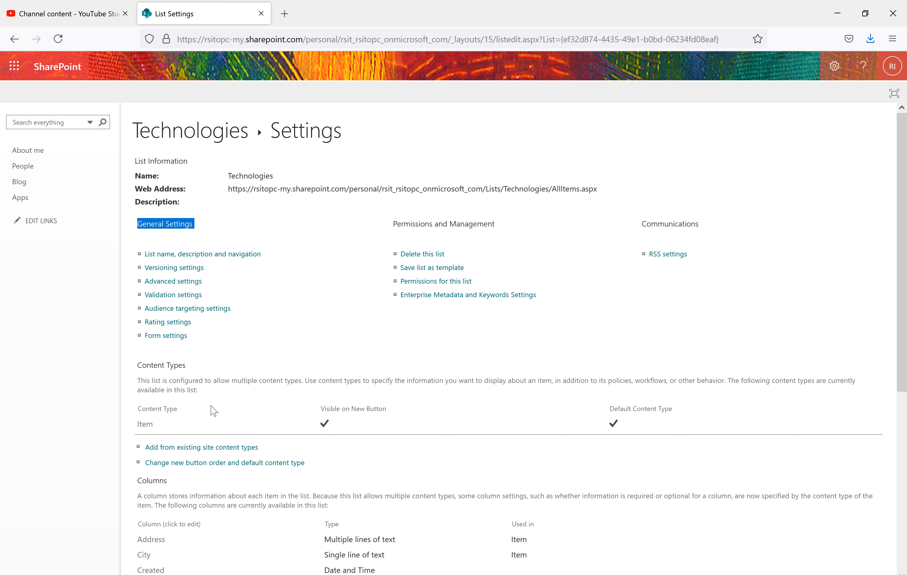
drag(186, 365, 133, 366)
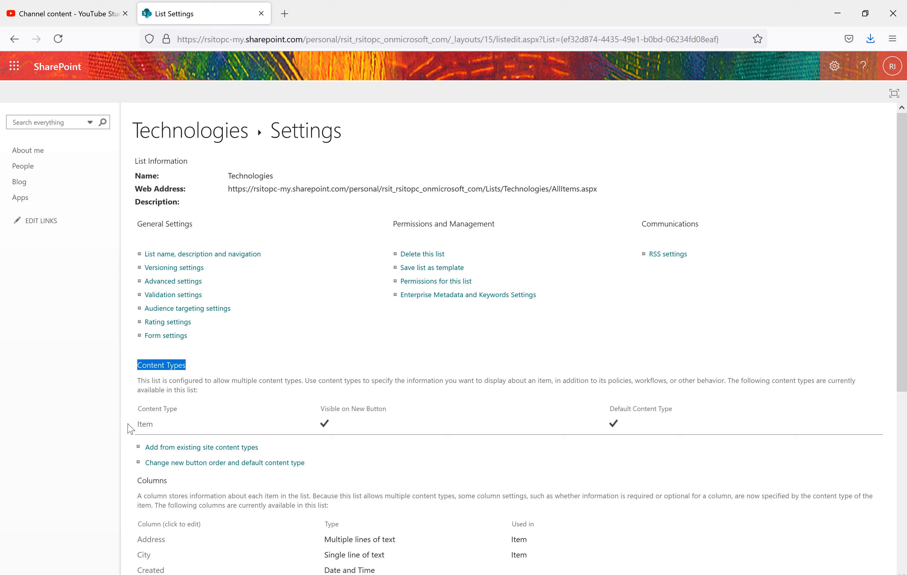
click(185, 282)
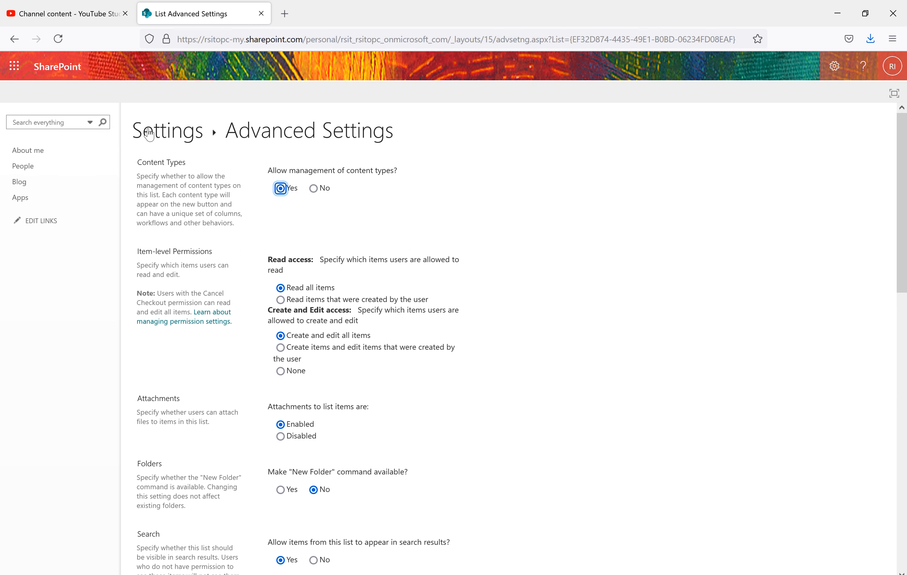
Scroll through Advanced Settings, then go back to List Settings and down to Columns.
scroll(441, 379, down, 10)
scroll(446, 426, down, 4)
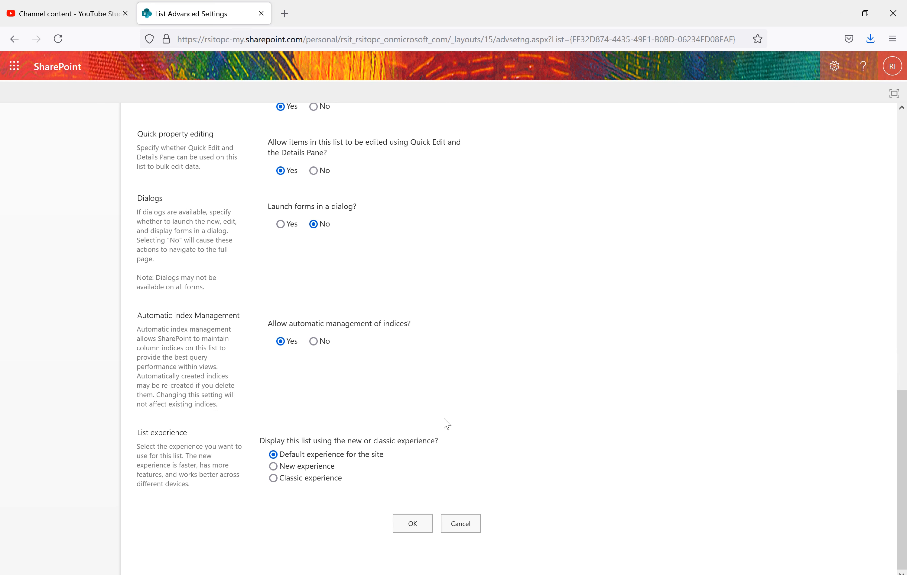
scroll(444, 404, up, 15)
click(148, 132)
scroll(261, 314, down, 5)
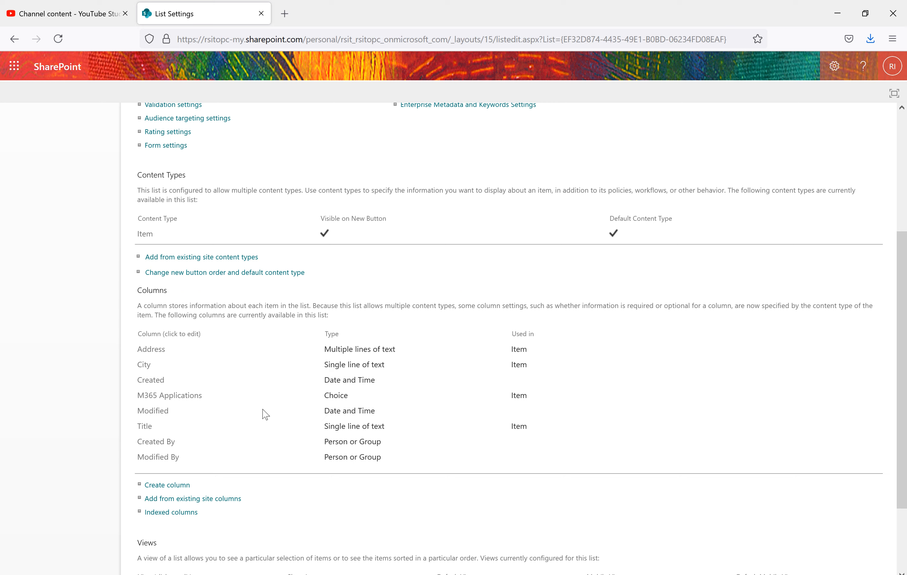
Highlight the M365 Applications column and All Items view, then return to Technologies.
drag(210, 400, 136, 397)
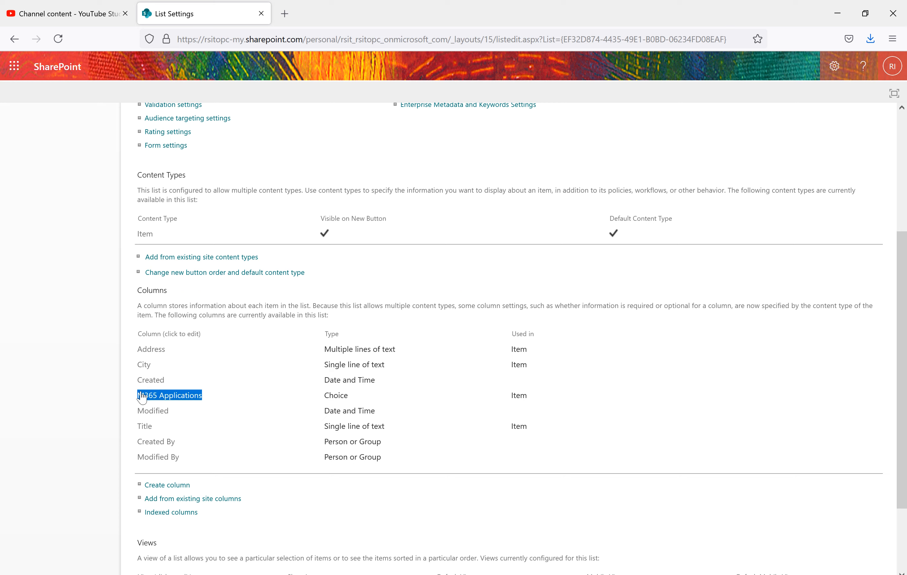
scroll(466, 381, down, 3)
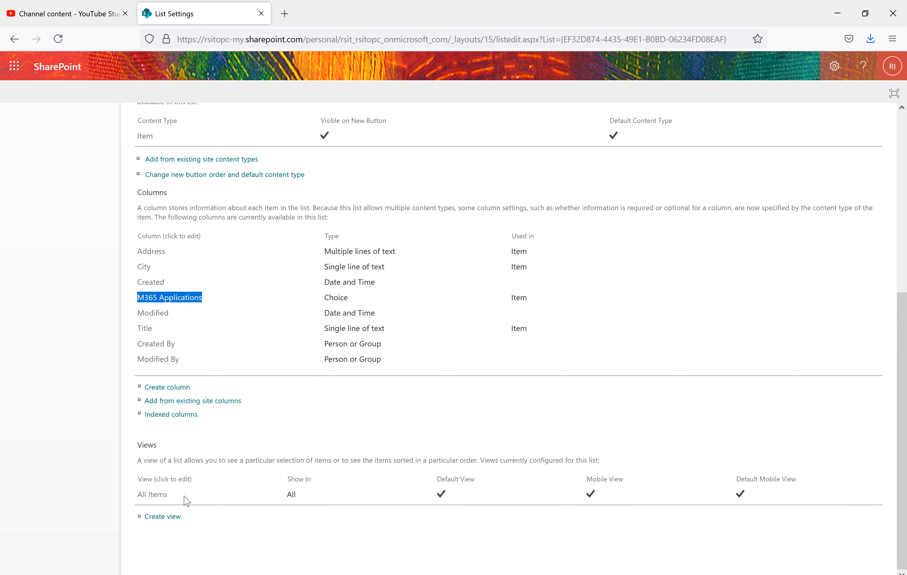
drag(184, 496, 137, 495)
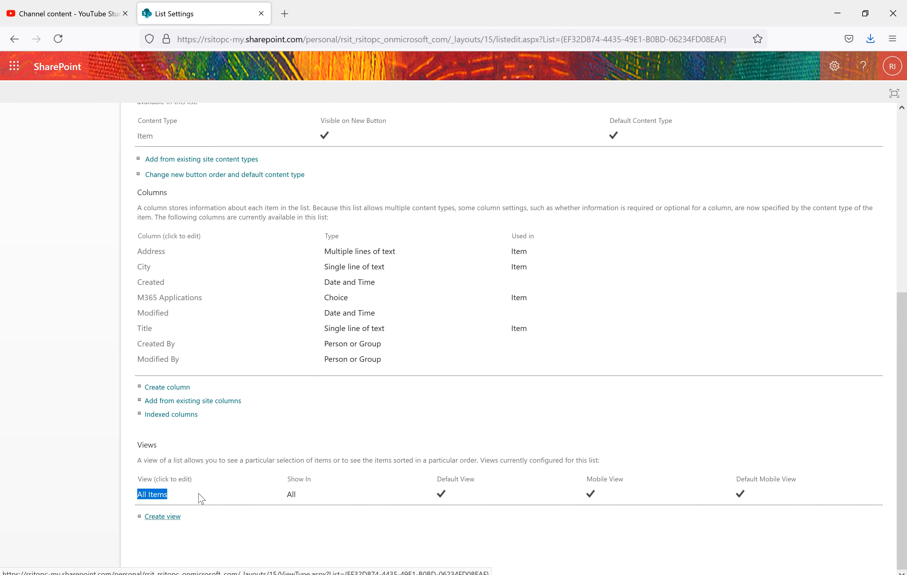
scroll(461, 419, up, 6)
click(226, 141)
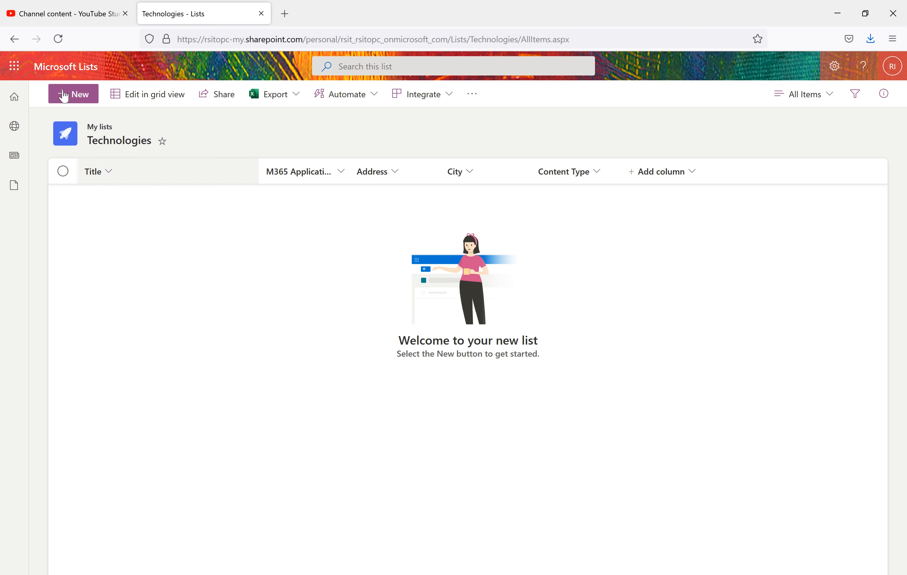
From the Lists home page, start a new list and preview the Asset manager template.
click(75, 72)
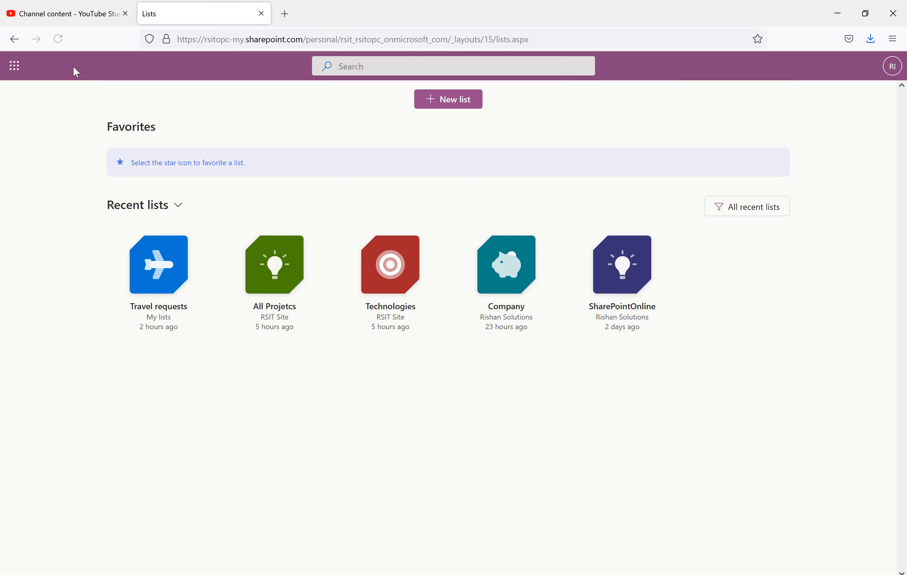
click(463, 105)
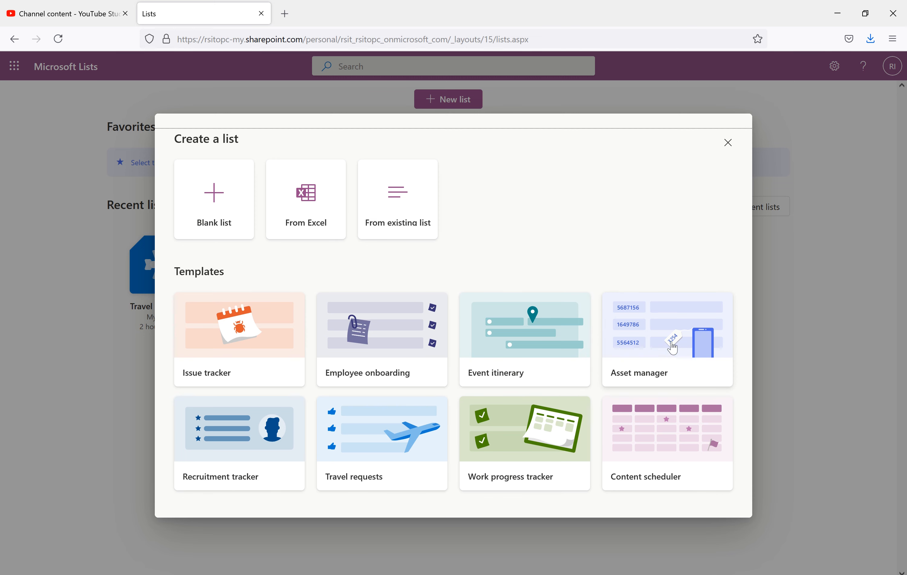
click(659, 325)
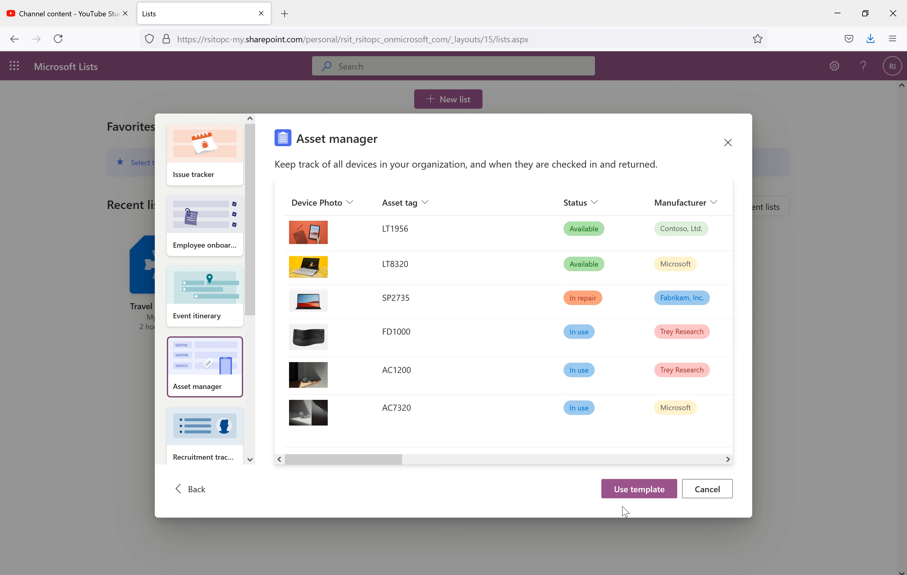
Use the Asset manager template and rename the list to 'Demo Asset manager'.
click(639, 491)
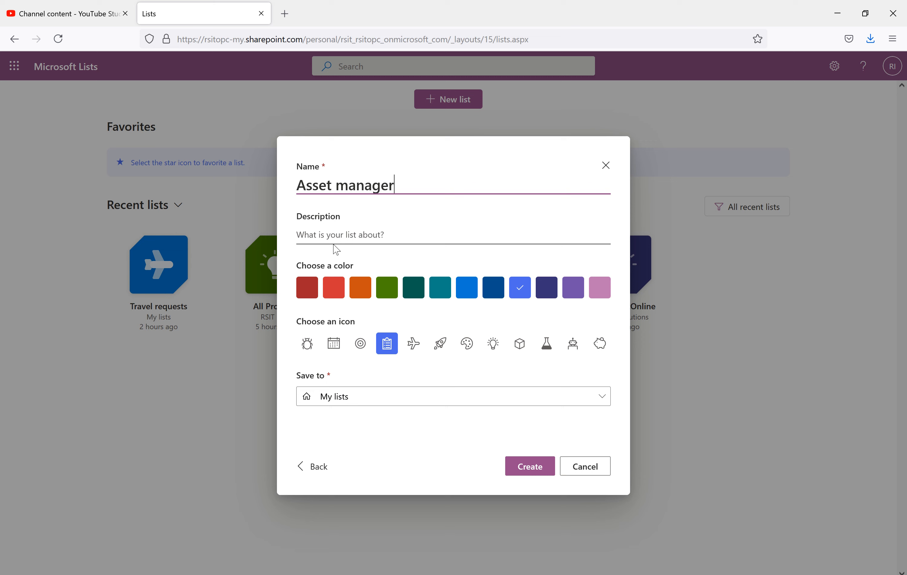
click(372, 236)
text(Optional)
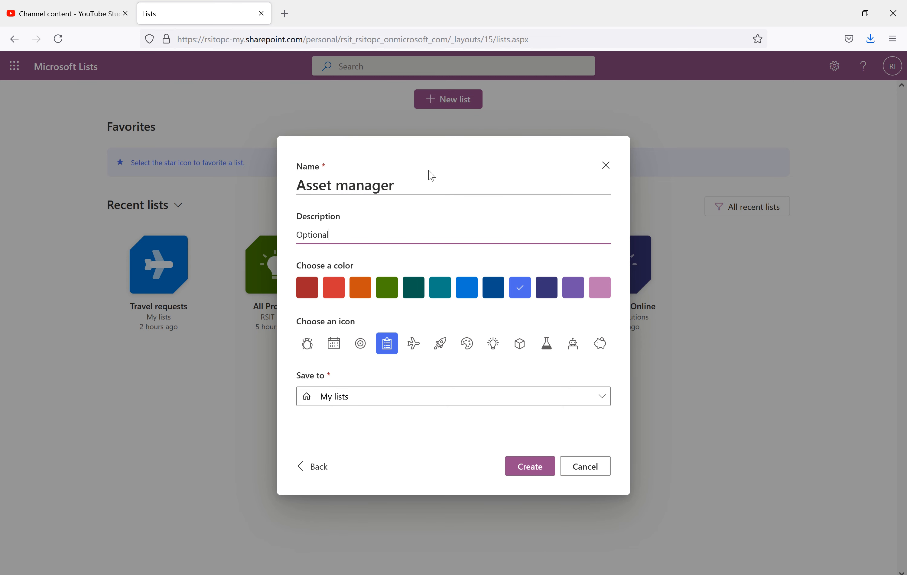
click(310, 188)
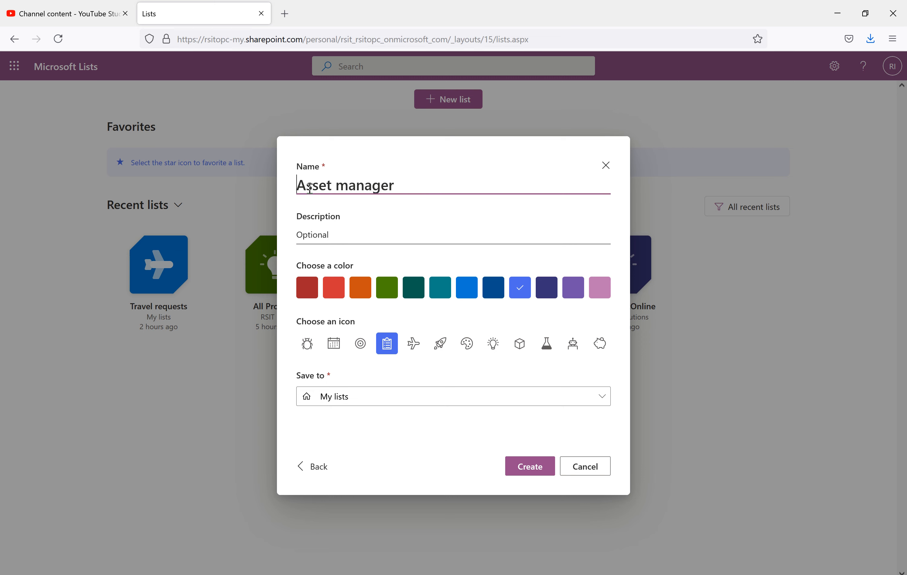
text(Demo)
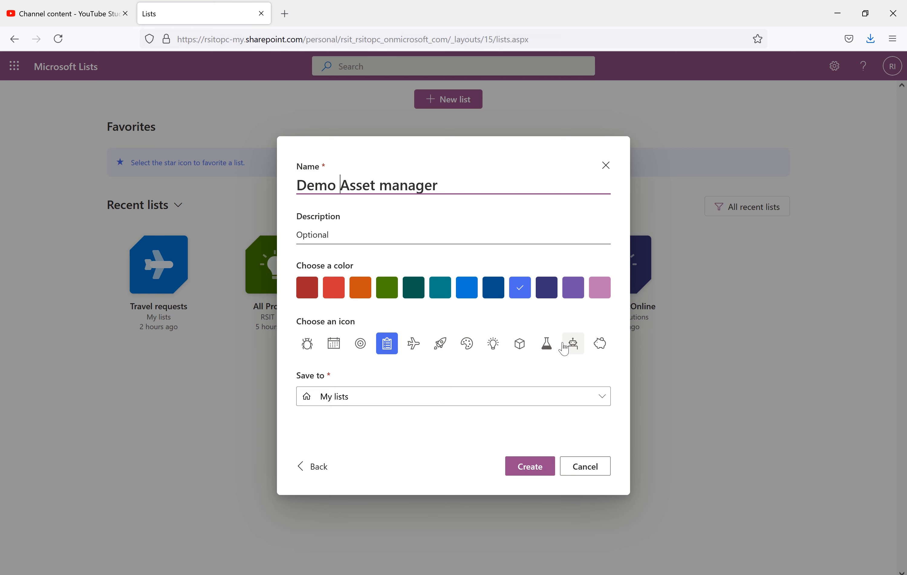
Give the list the robot icon, save it to RSIT Site, and create it.
click(572, 349)
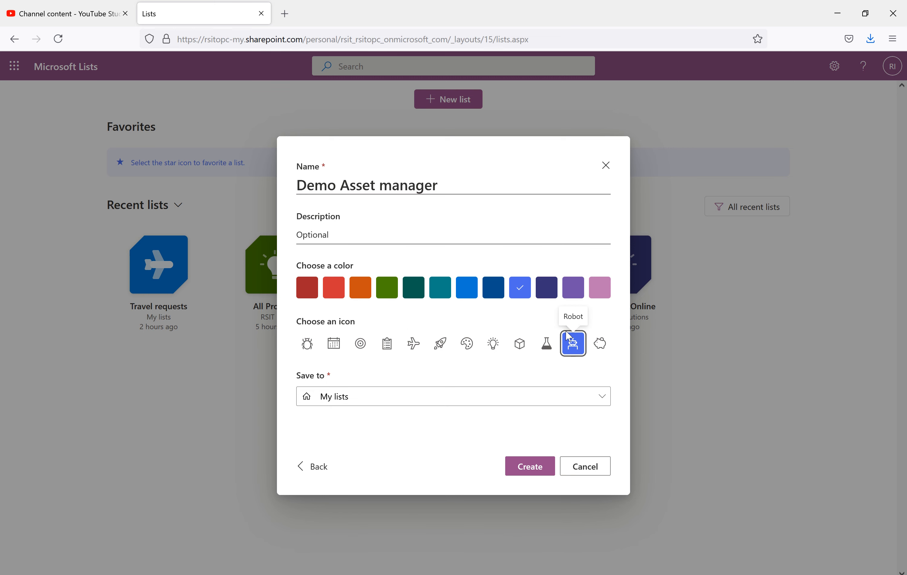
click(379, 398)
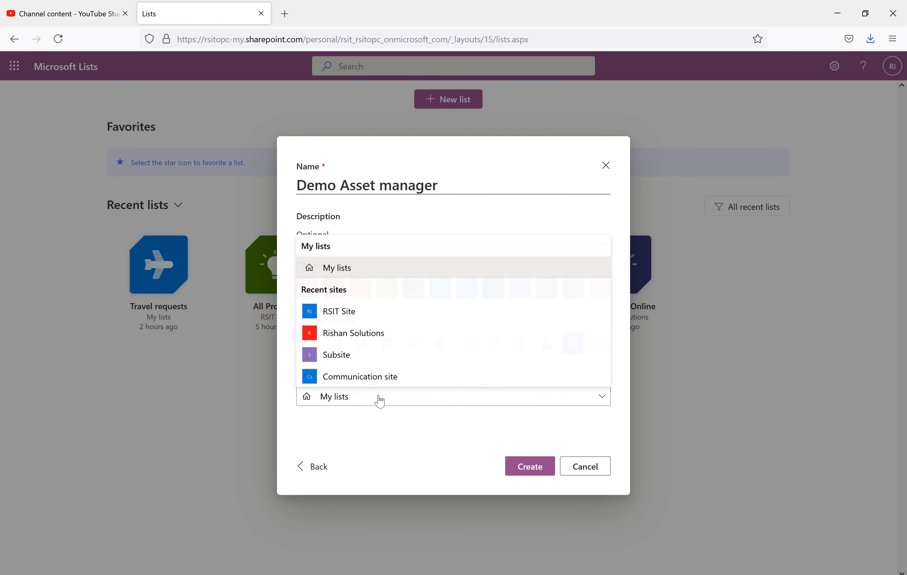
click(349, 316)
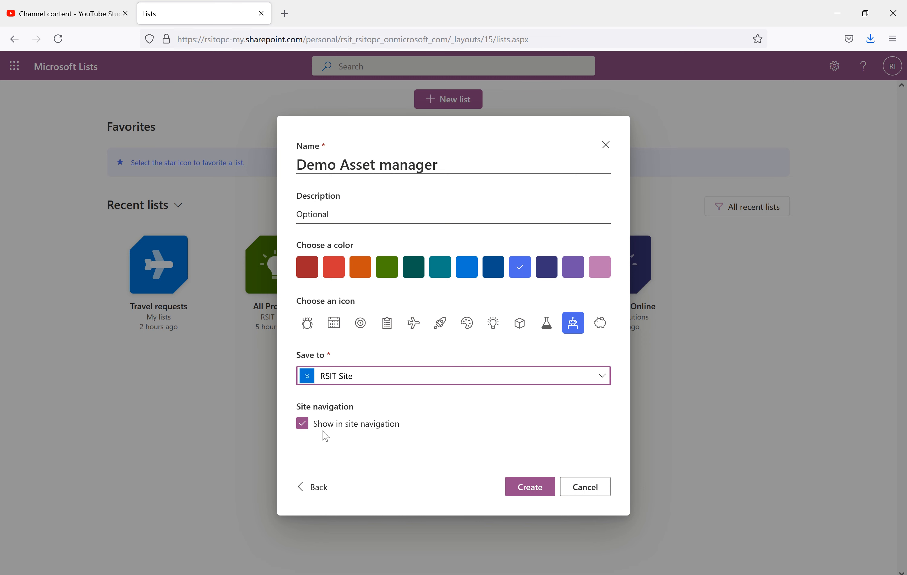
click(533, 490)
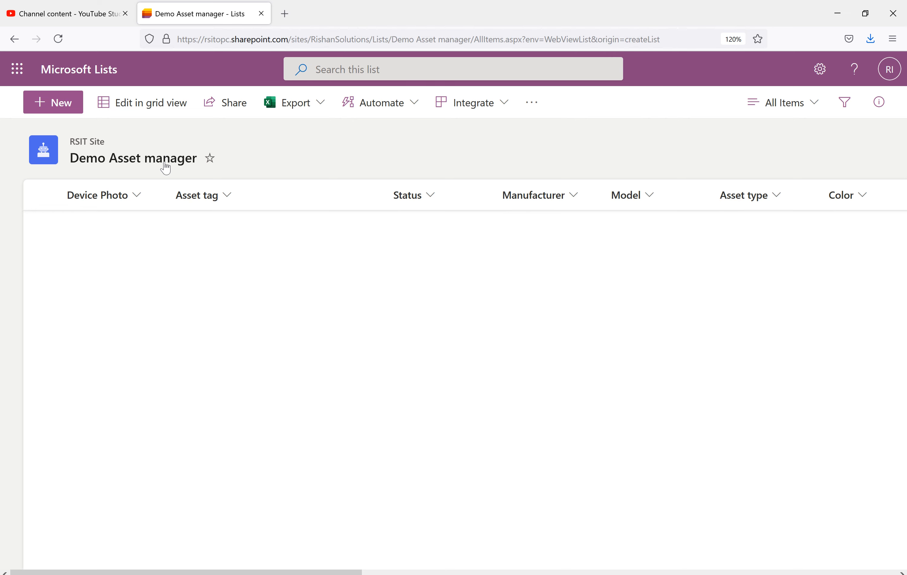
In a new tab, go to RSIT Site's Site contents and open Demo Asset manager.
click(284, 14)
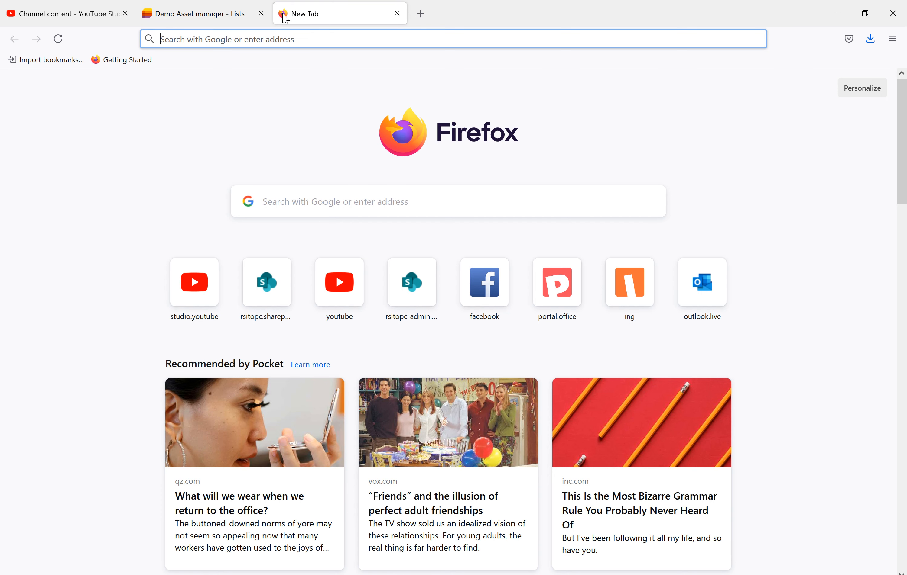
text(rsitopc.sharepoint.com/)
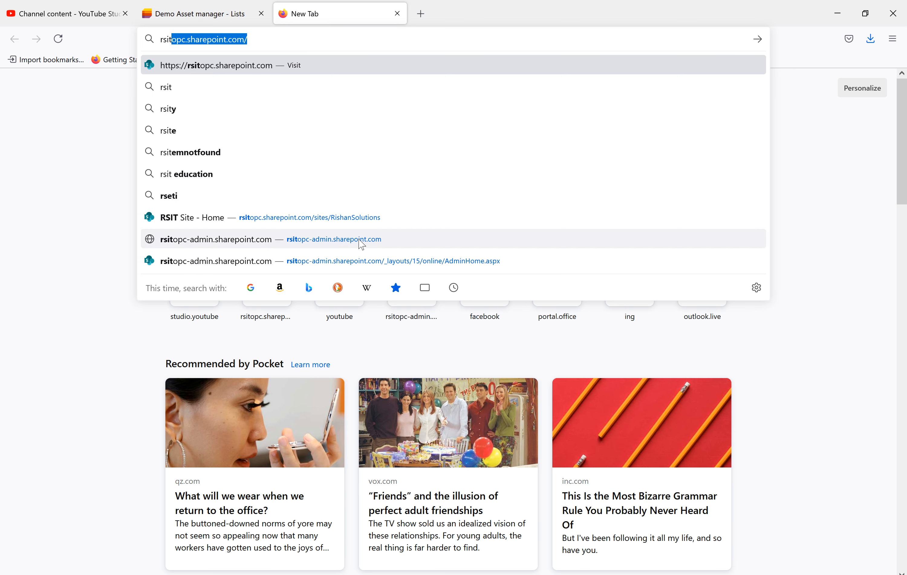
click(285, 225)
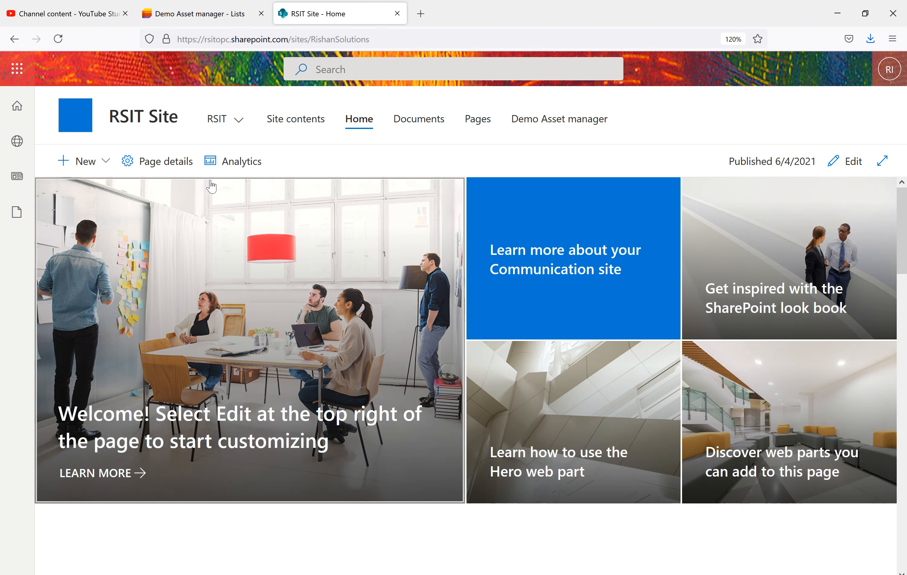
click(304, 121)
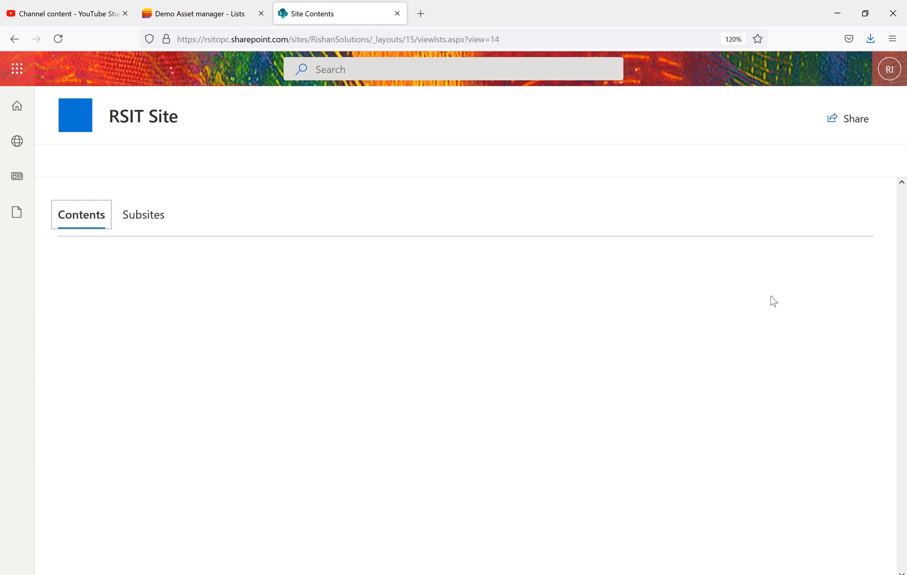
scroll(239, 331, down, 3)
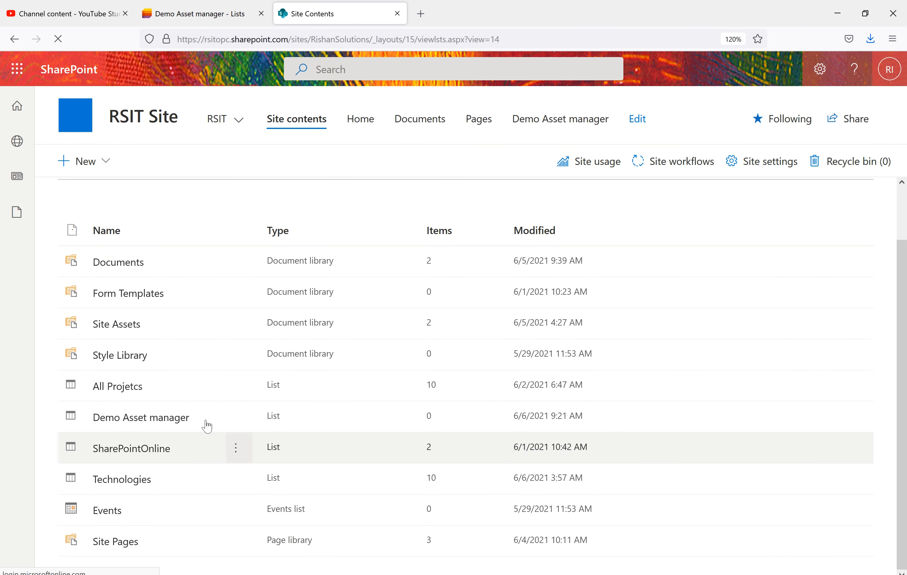
click(159, 423)
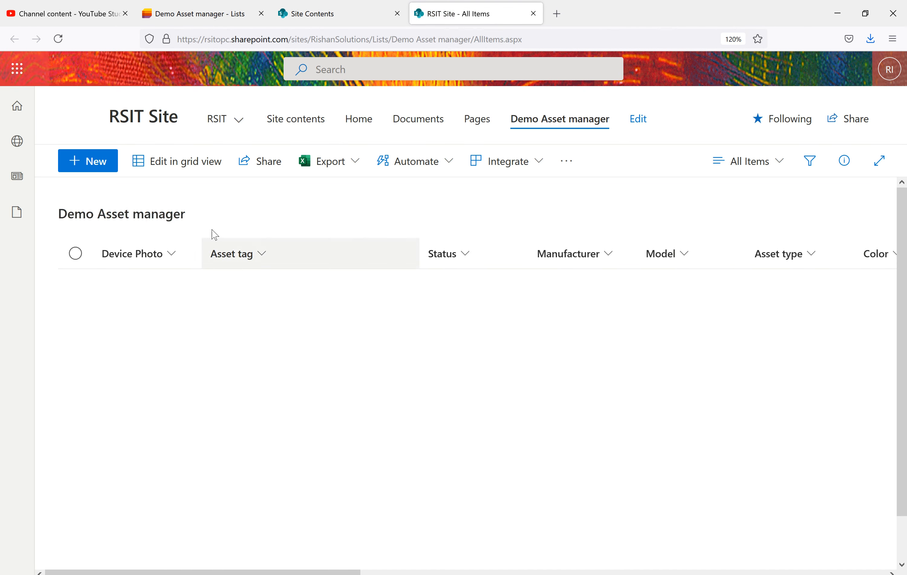
click(226, 13)
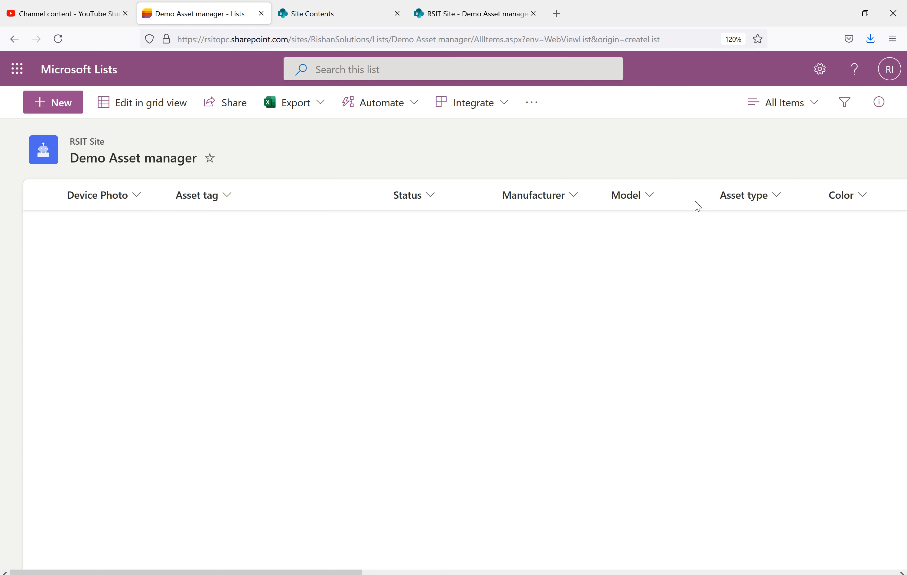
drag(348, 572, 846, 554)
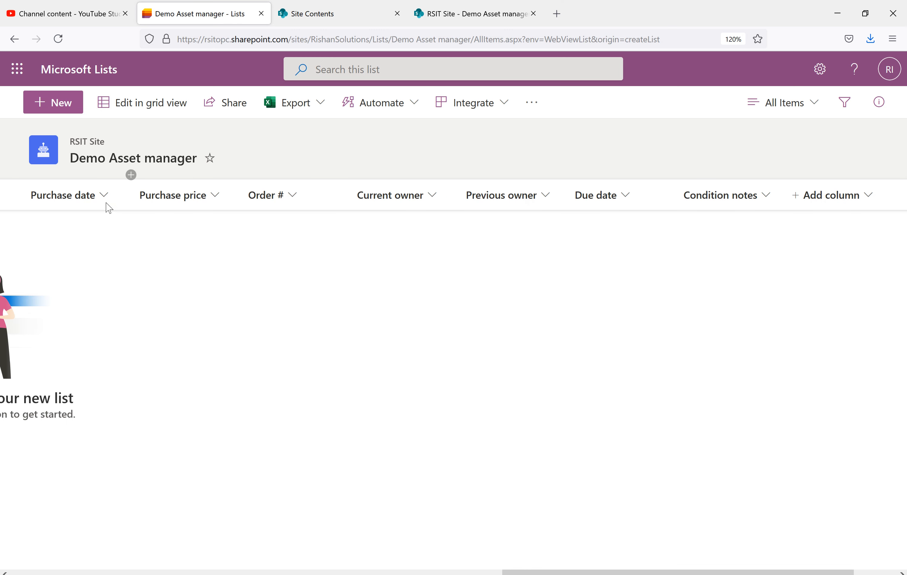
drag(663, 572, 39, 200)
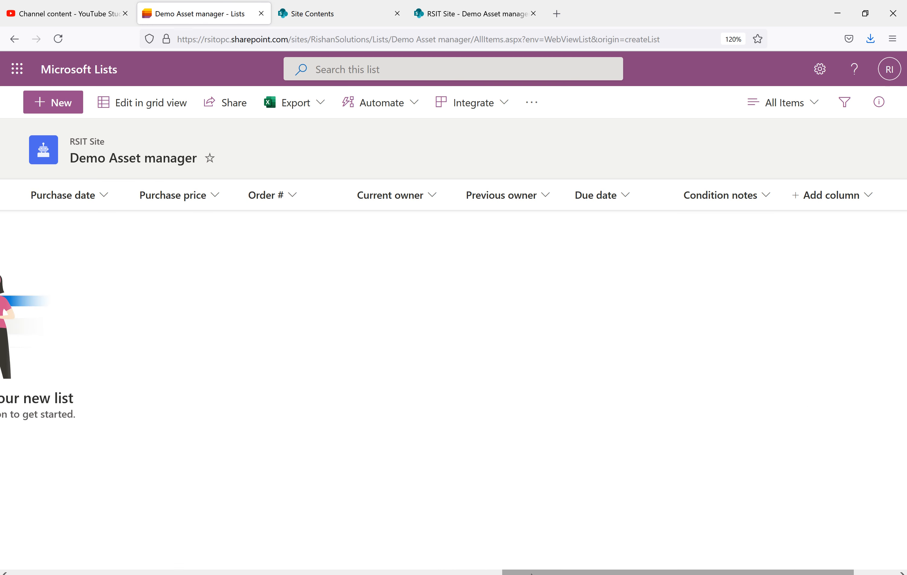
drag(531, 573, 12, 555)
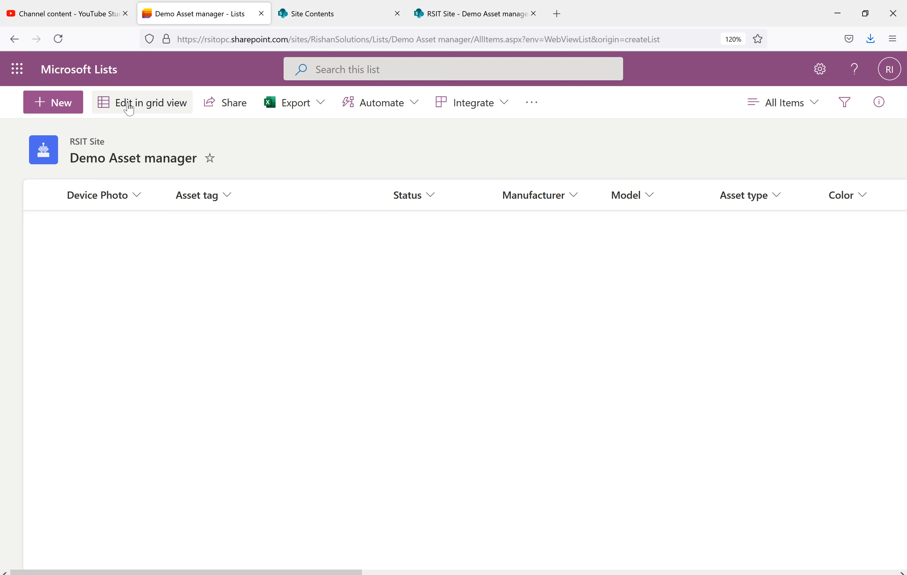
Compare the Lists and SharePoint views of the list, showing the Power Apps/Power Automate Integrate options.
click(451, 15)
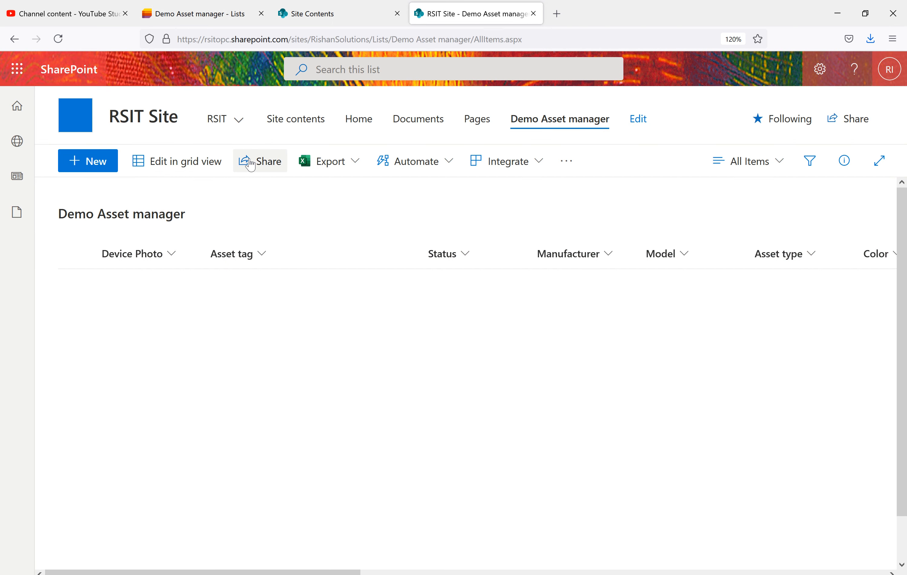
click(213, 14)
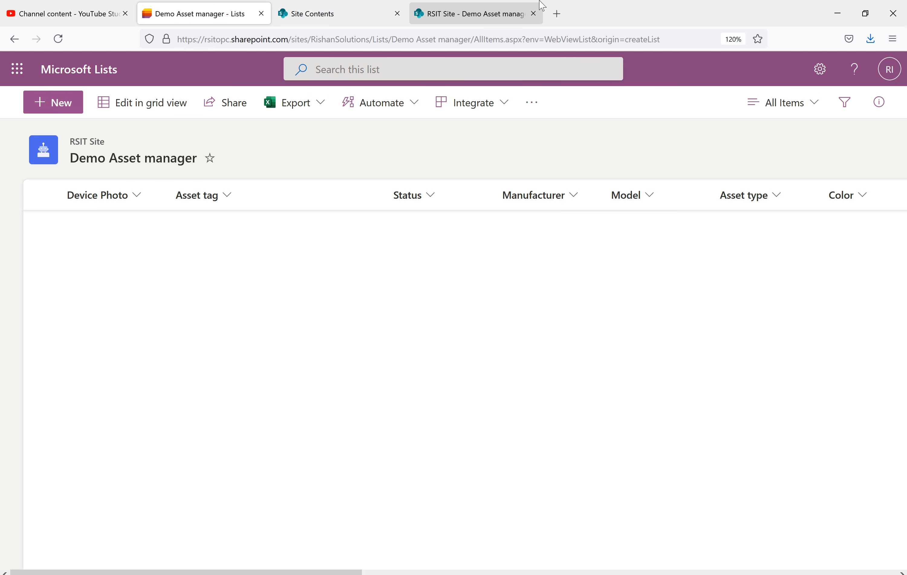
click(469, 14)
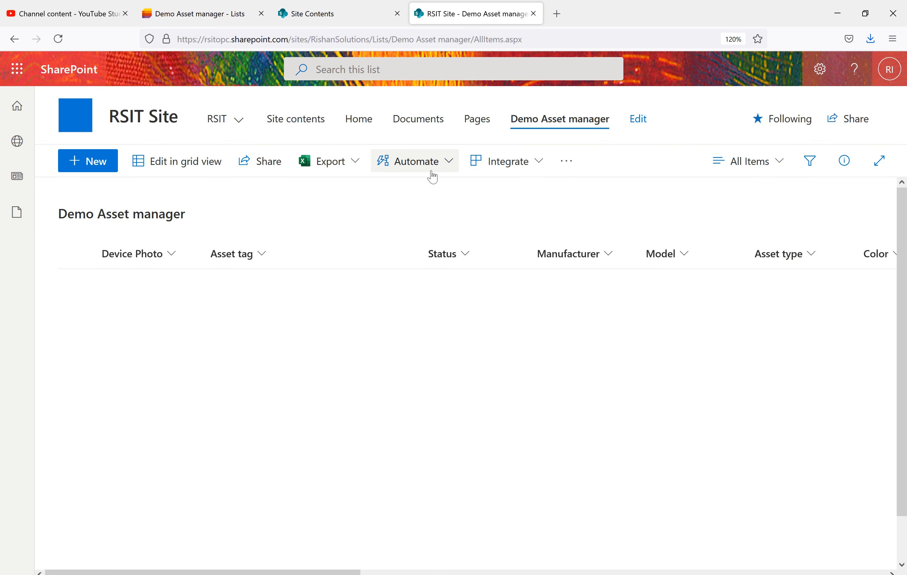
click(193, 14)
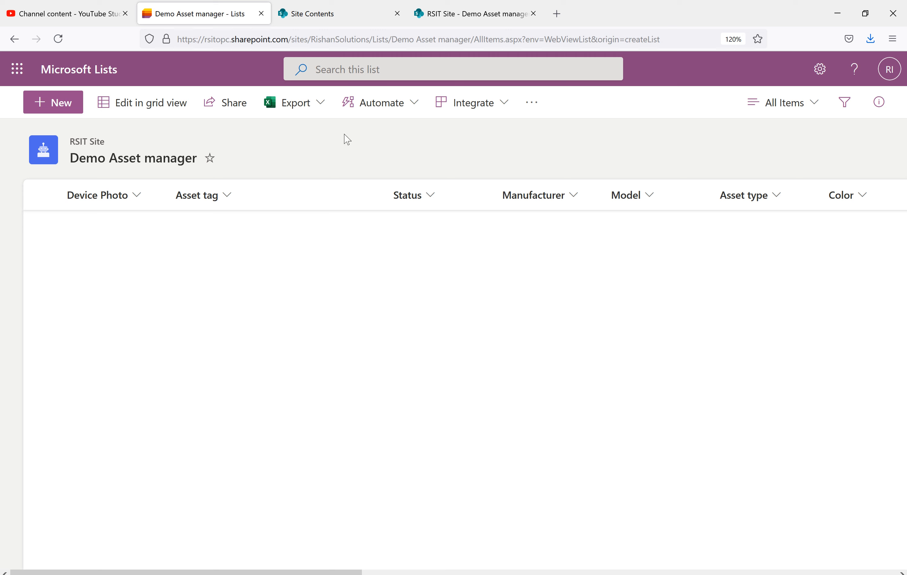
click(491, 18)
click(539, 166)
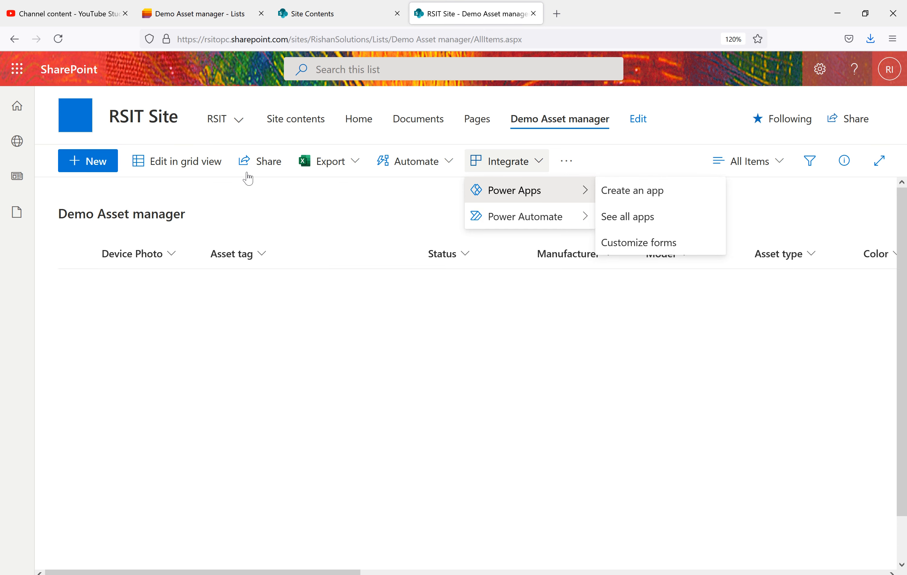
click(208, 14)
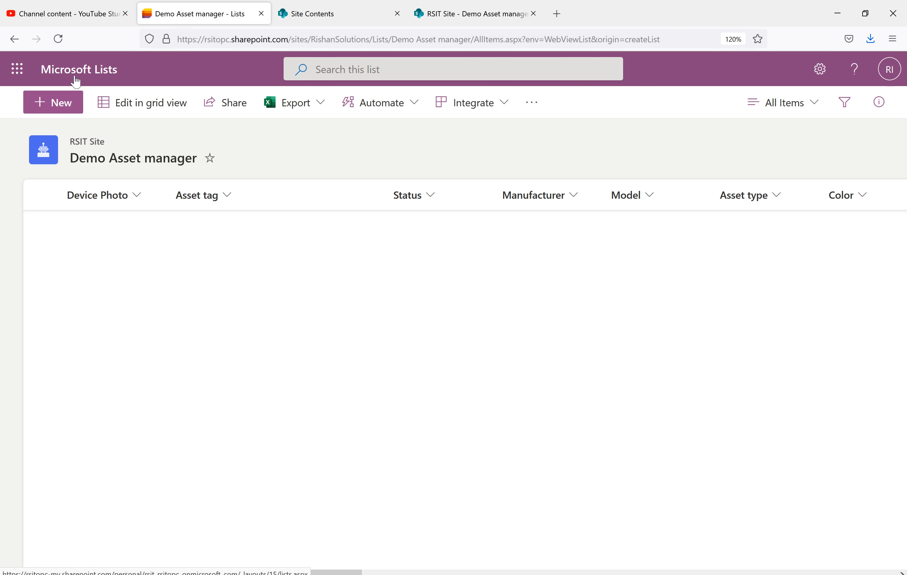
click(506, 5)
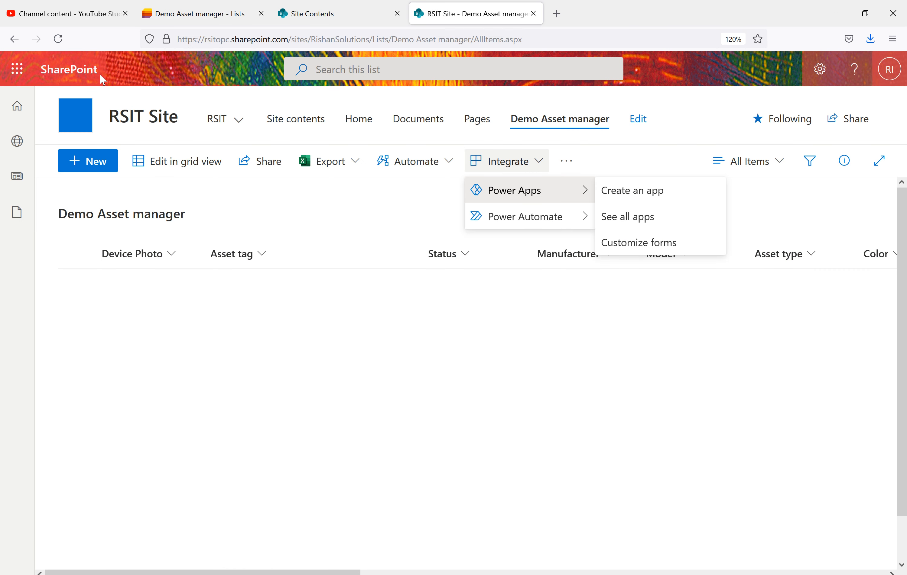
click(200, 16)
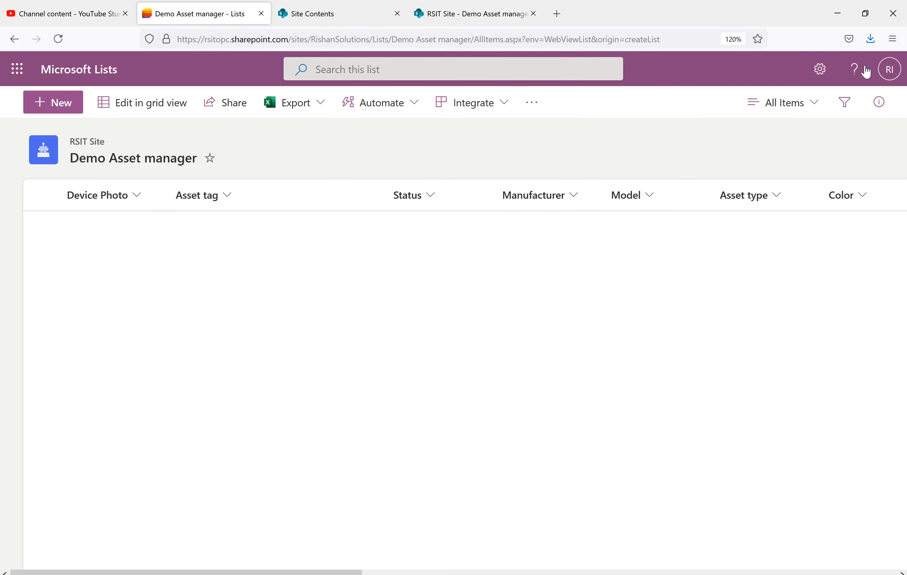
Open the list's settings panel and go to its List settings page.
click(820, 69)
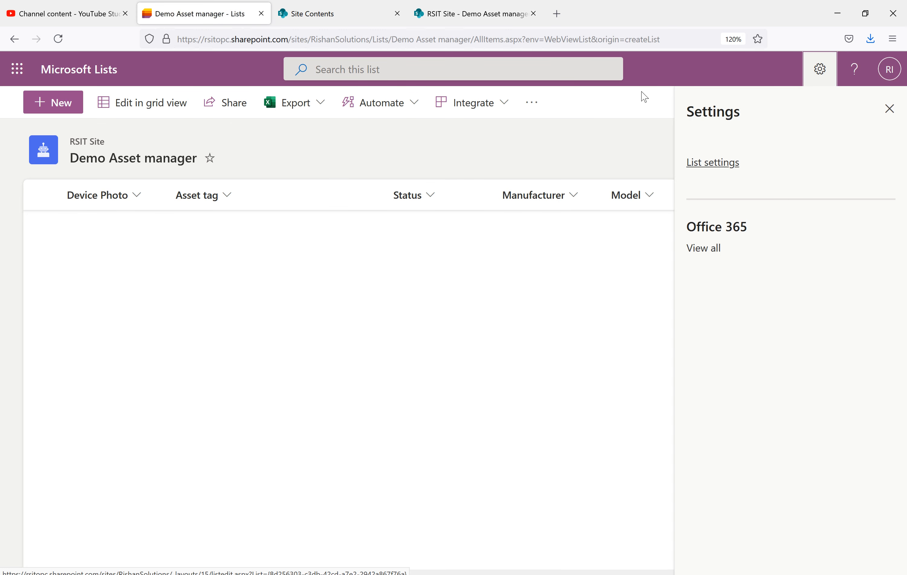
click(472, 14)
click(818, 70)
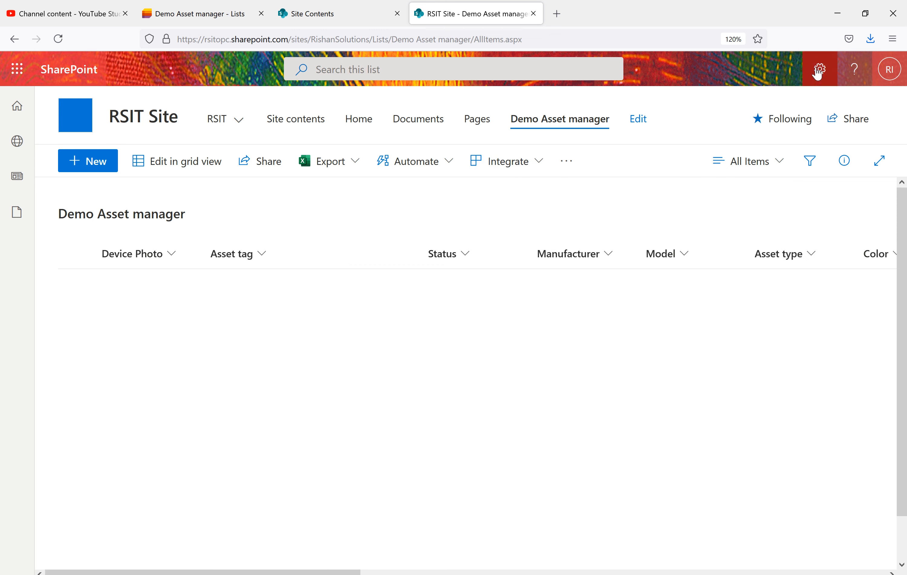
click(712, 220)
click(177, 19)
click(711, 169)
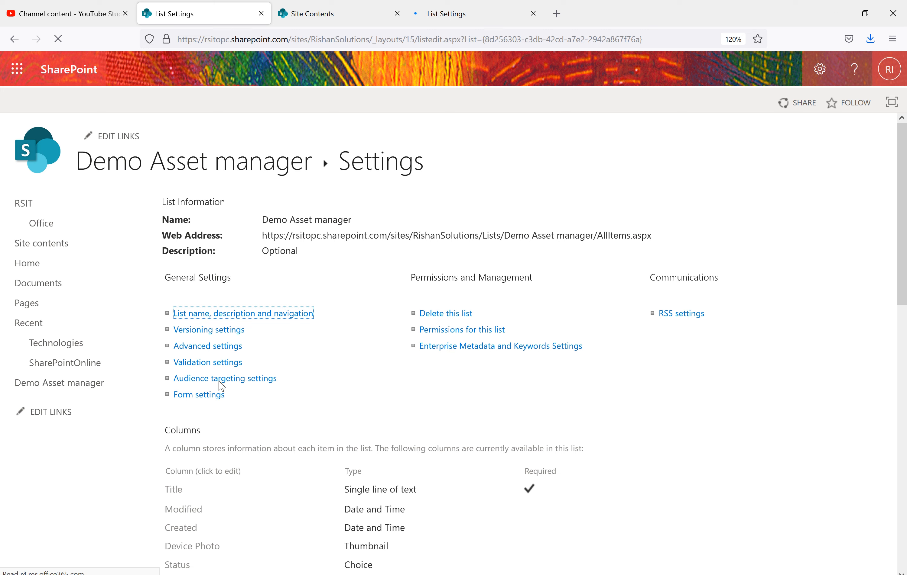
Scroll through the Demo Asset manager settings, reviewing its Columns and Views sections.
click(494, 13)
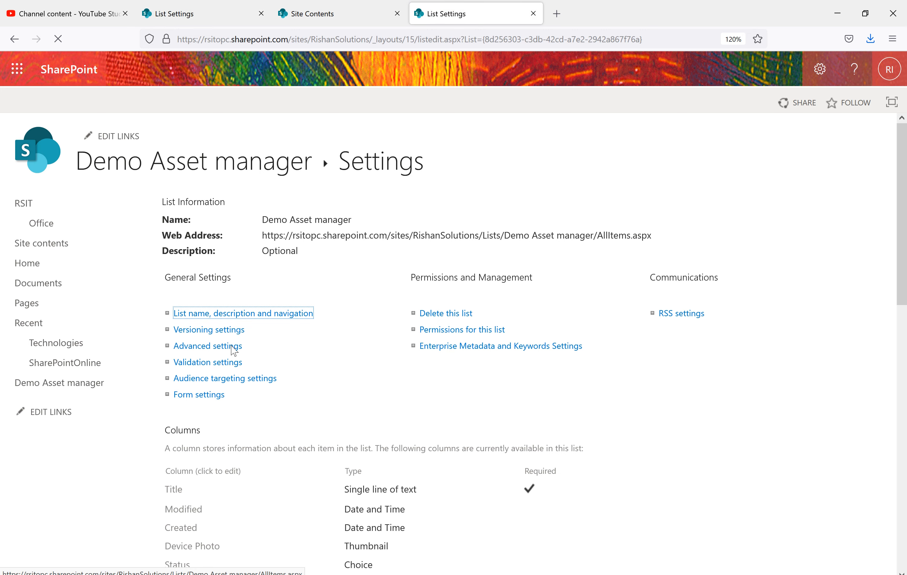
scroll(333, 340, down, 3)
scroll(225, 377, down, 10)
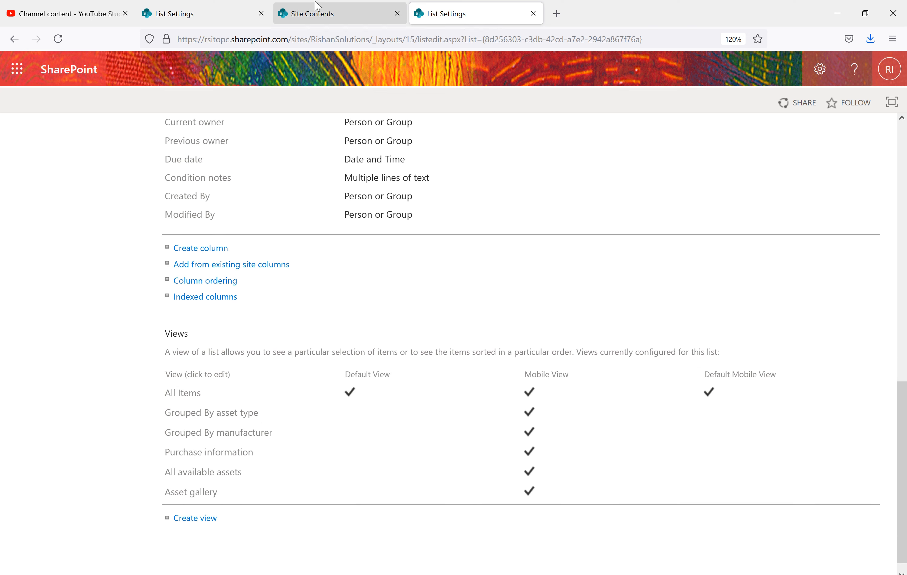
click(216, 19)
scroll(263, 364, down, 11)
scroll(267, 365, down, 3)
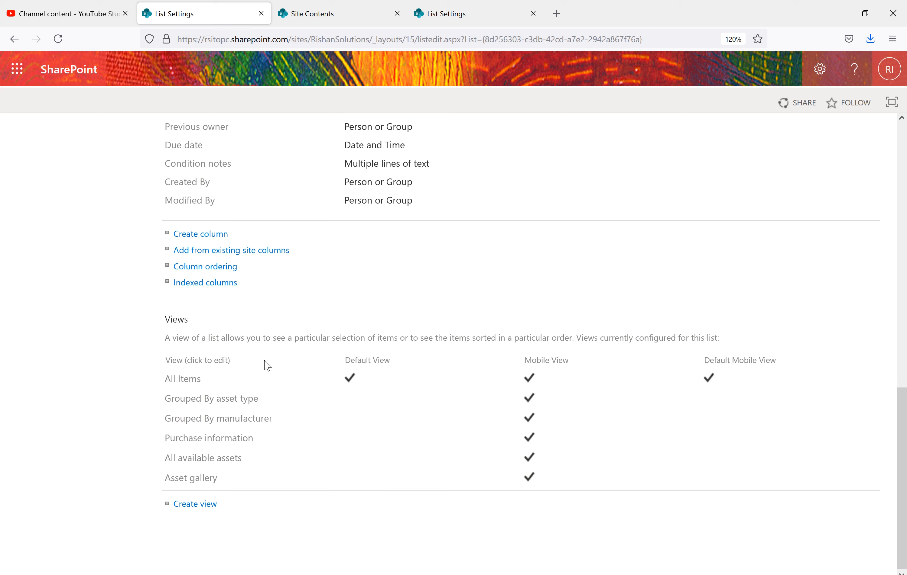
scroll(506, 269, up, 14)
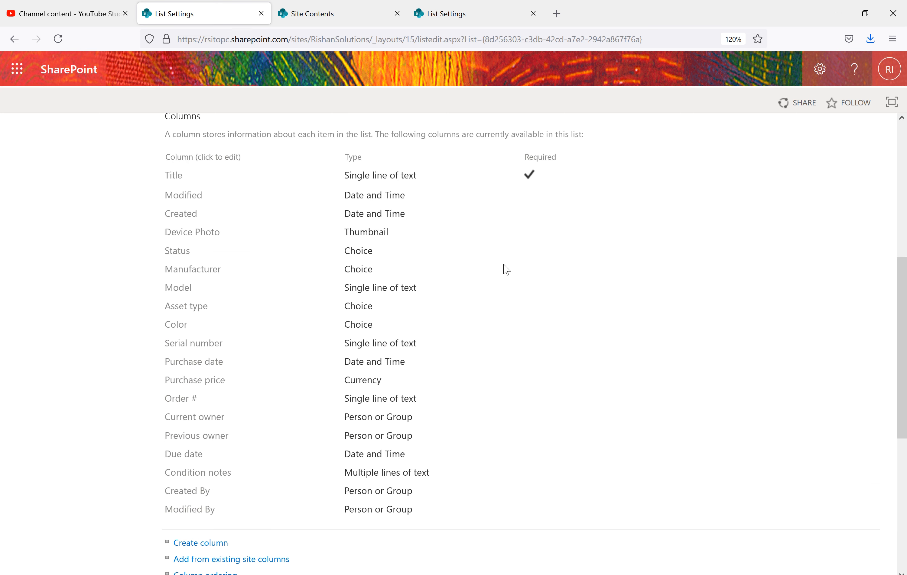
Open the list from its settings title link, reload the page, and go back.
click(255, 168)
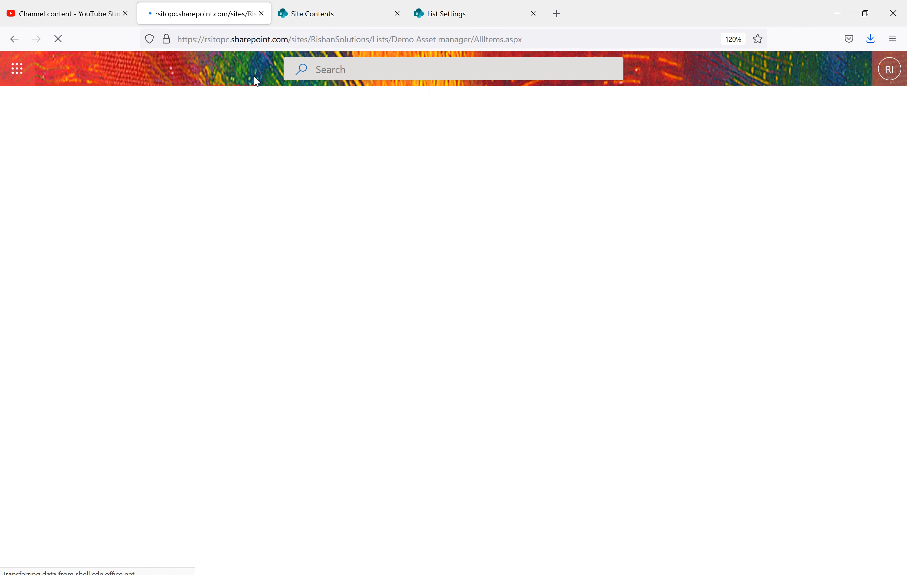
click(433, 16)
scroll(243, 167, up, 10)
scroll(243, 166, up, 3)
click(202, 15)
click(15, 38)
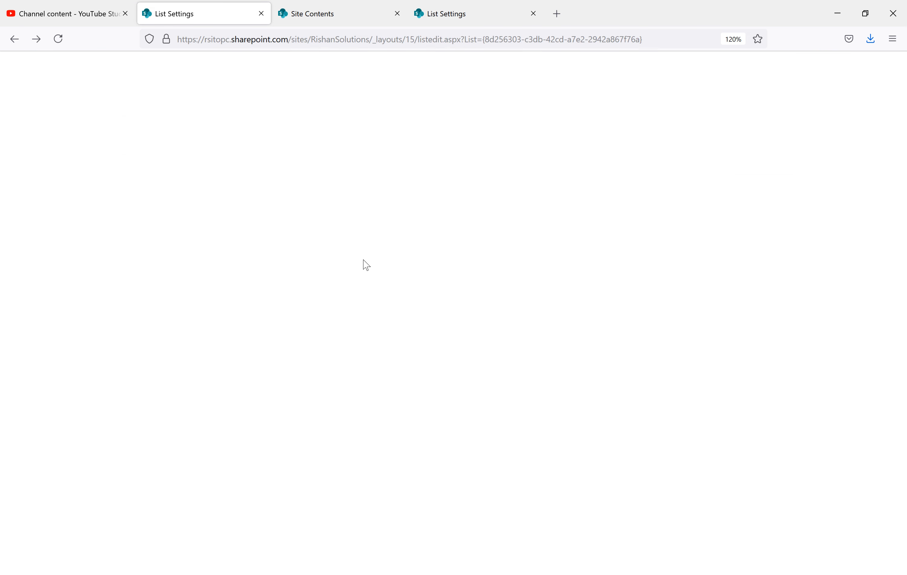
click(19, 44)
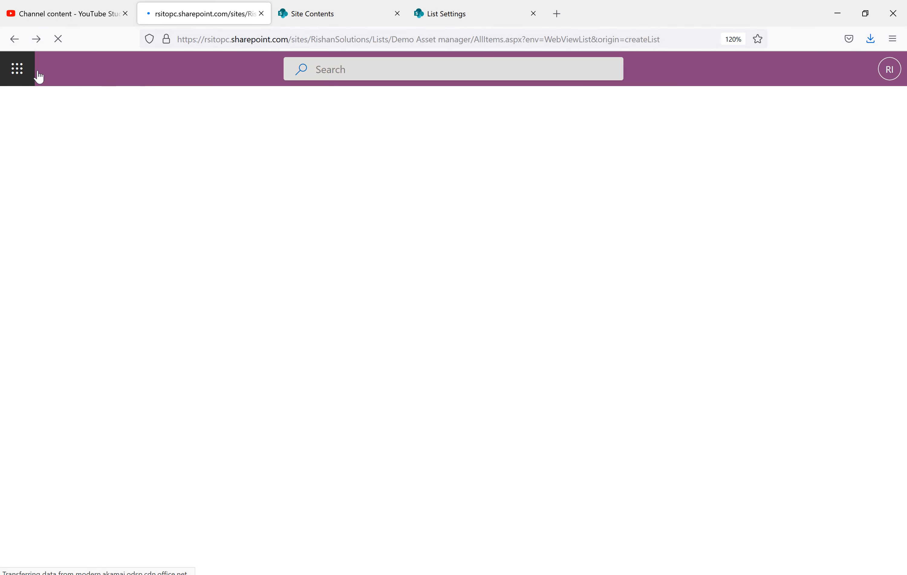
Return to the Demo Asset manager Lists tab and open a blank New item form.
click(462, 12)
click(15, 39)
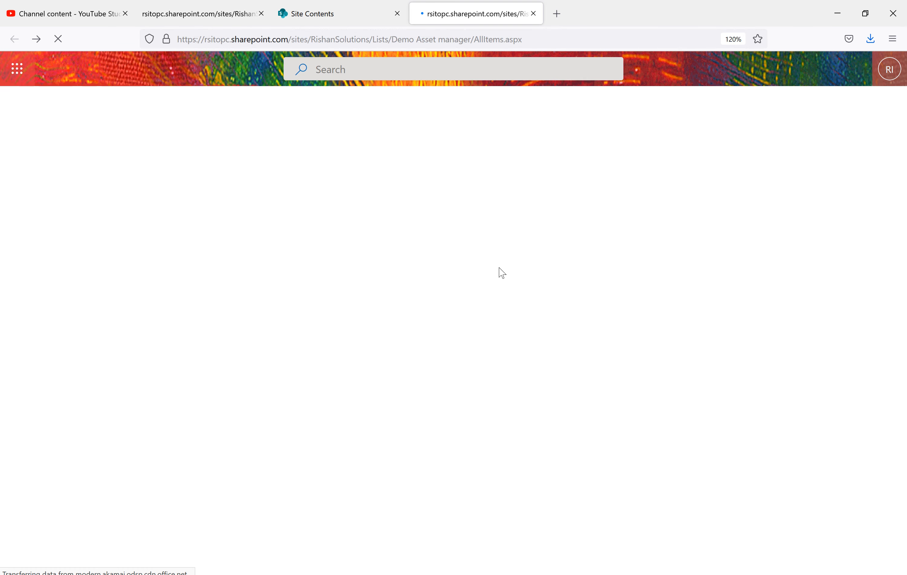
click(196, 14)
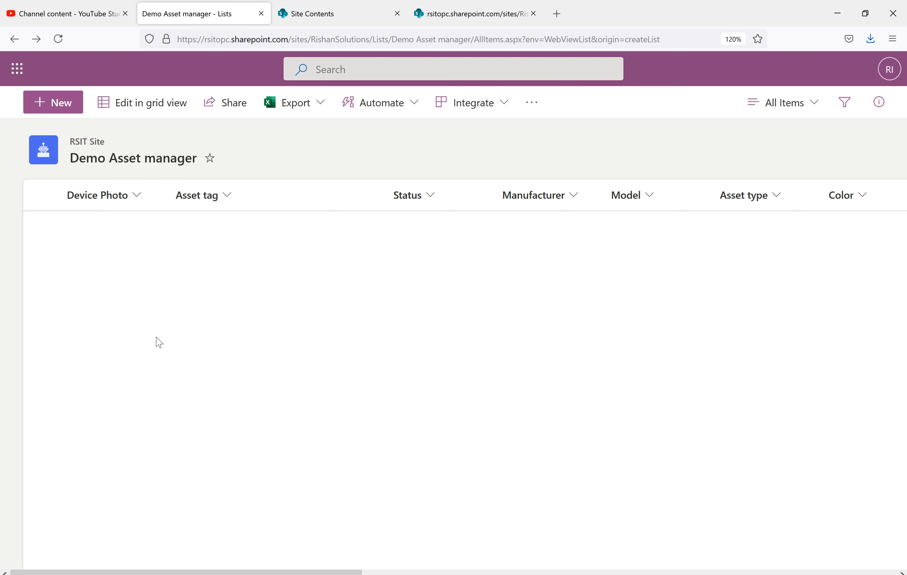
click(63, 107)
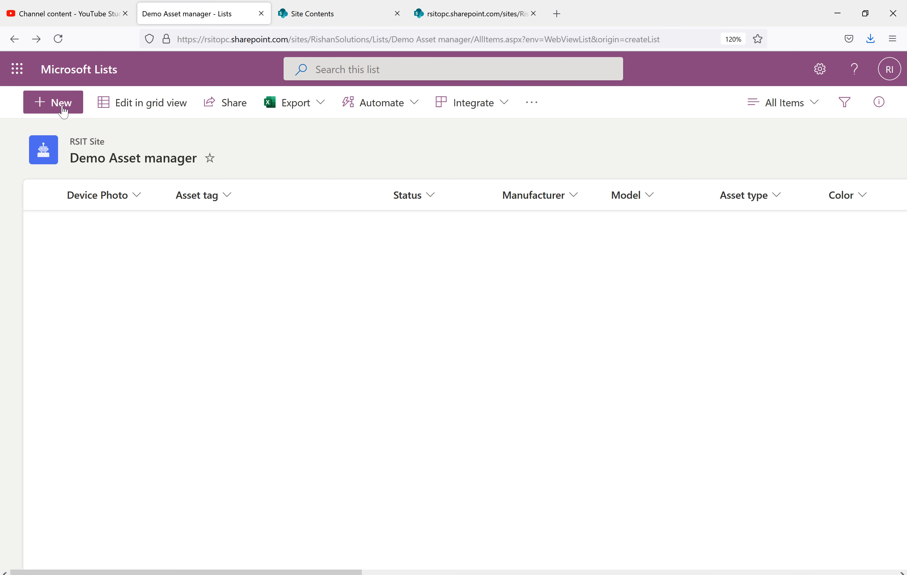
click(63, 108)
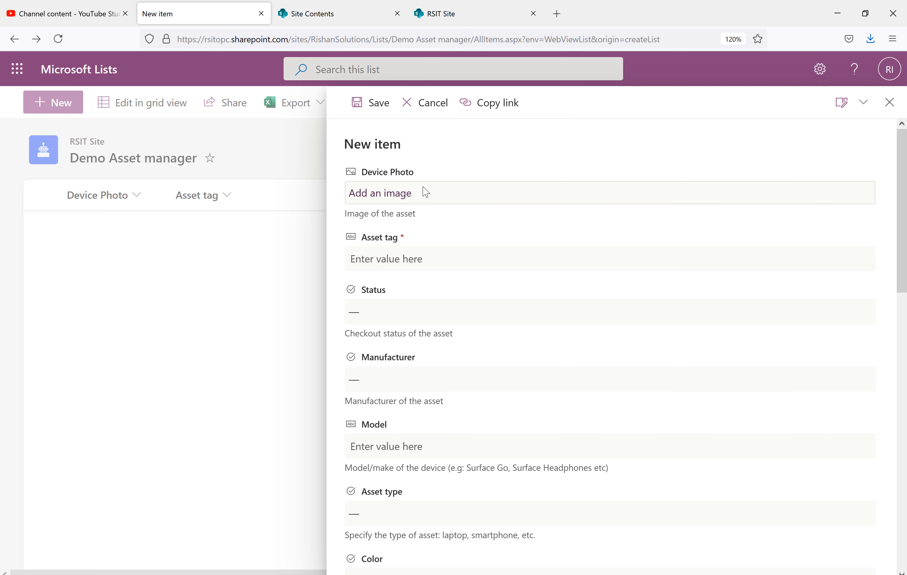
Enter asset tag L101, Status Available, Manufacturer Microsoft and model Book2.
click(426, 259)
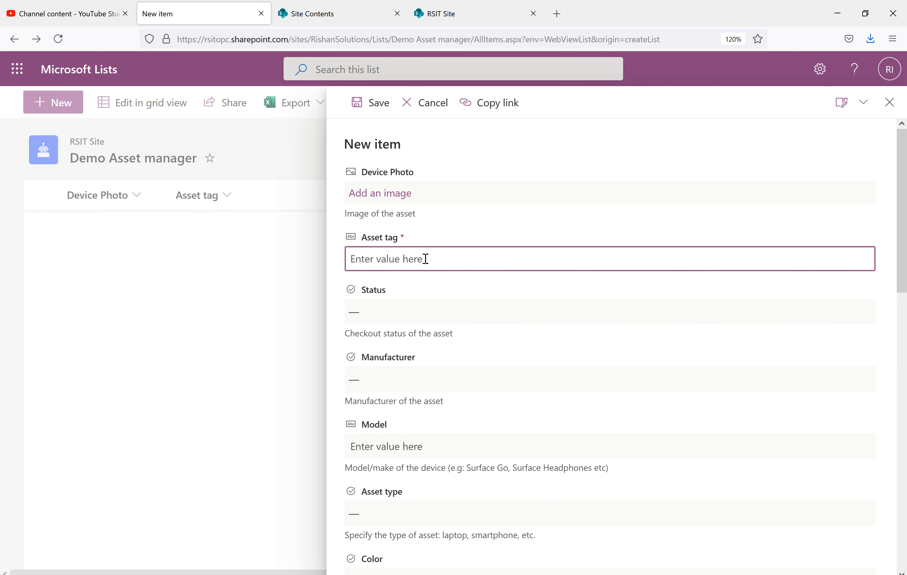
text(L101)
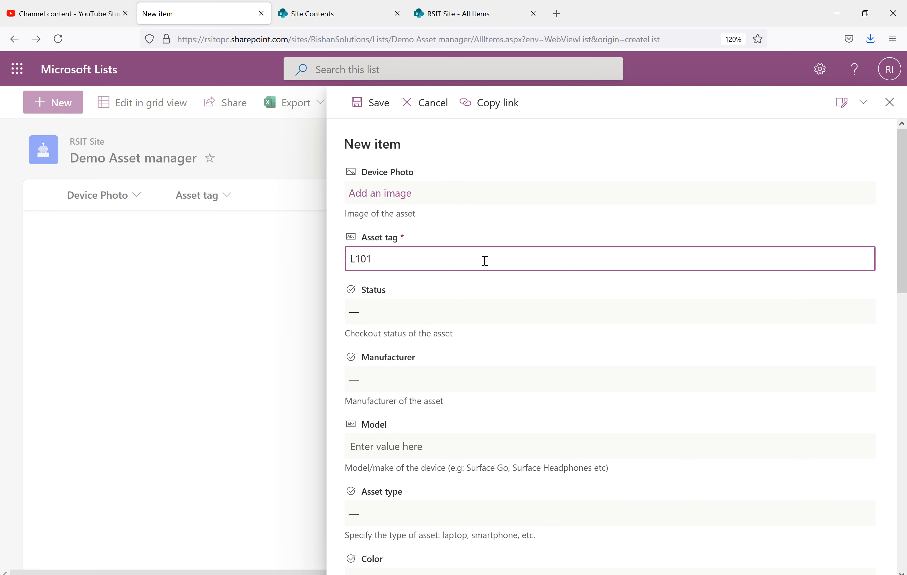
click(417, 309)
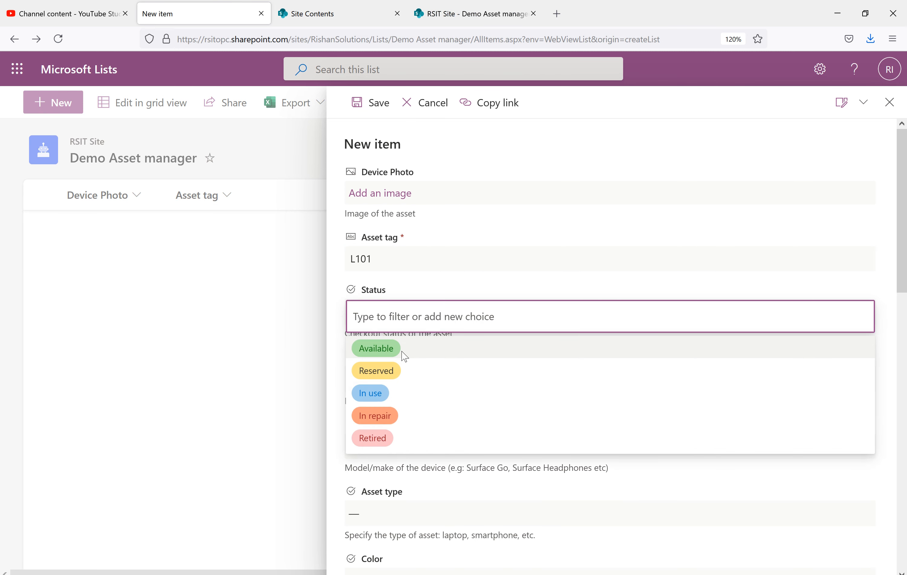
click(386, 358)
scroll(479, 287, down, 4)
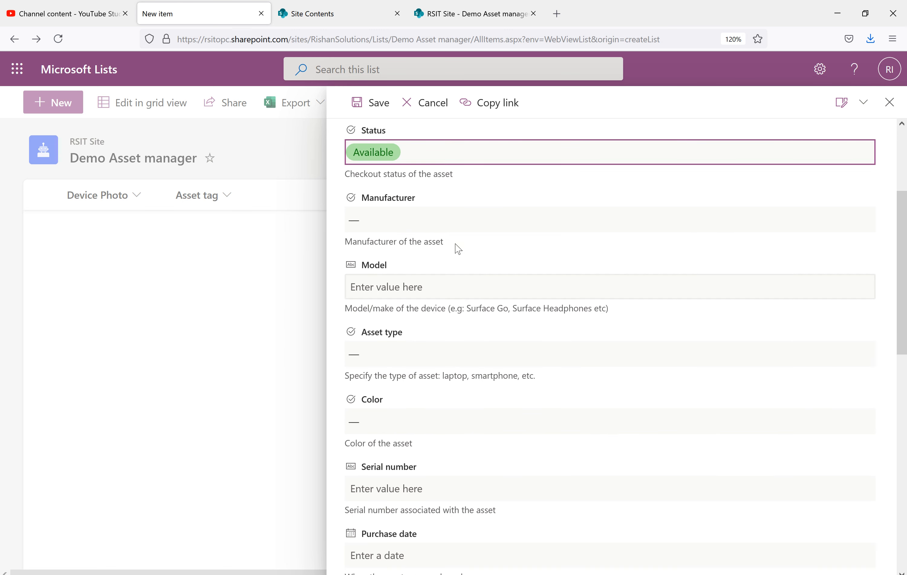
click(443, 223)
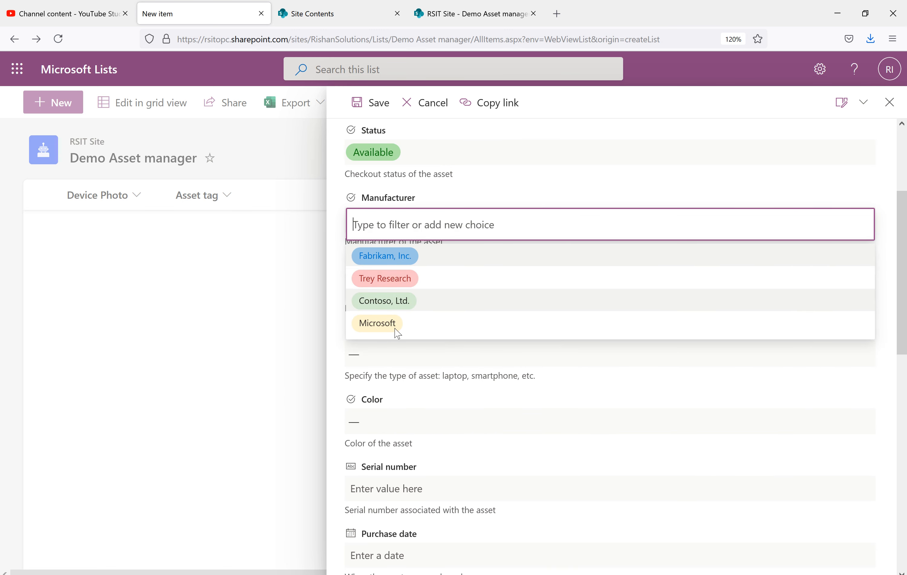
click(379, 324)
click(446, 289)
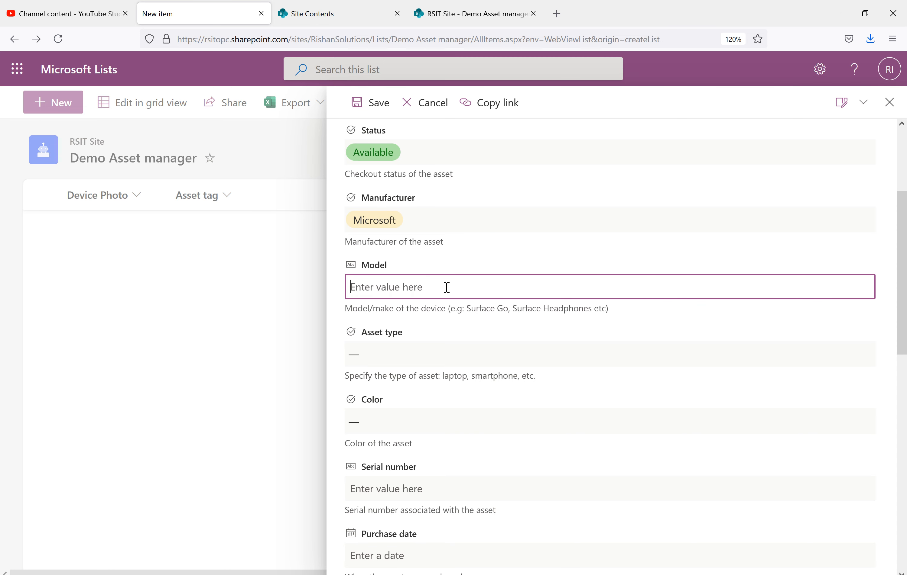
text(Boo)
click(377, 353)
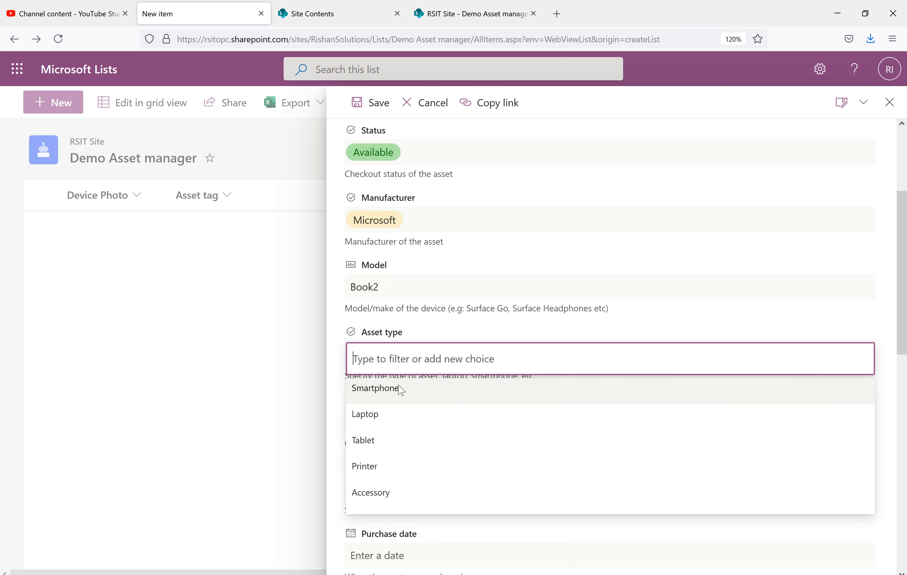
click(371, 419)
scroll(451, 369, down, 4)
click(412, 266)
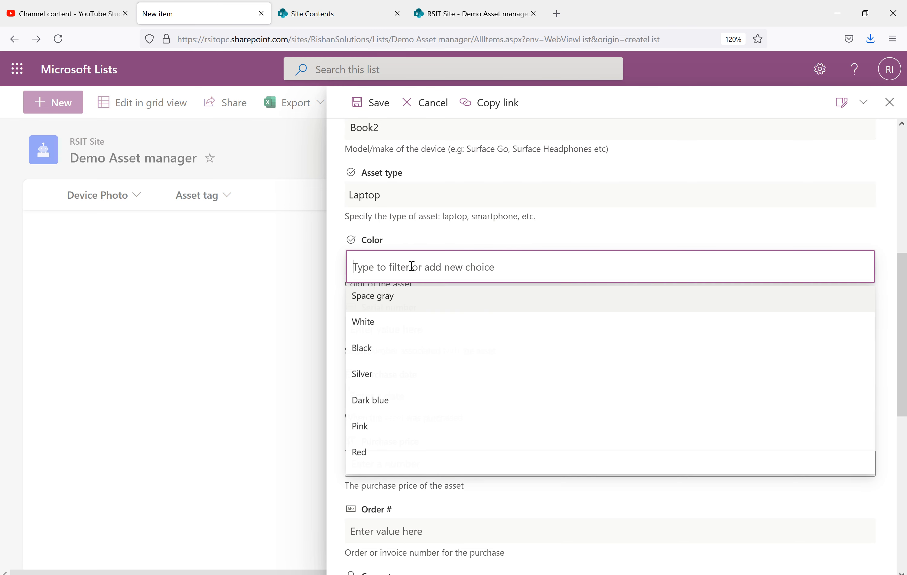
click(376, 374)
click(430, 333)
text(1218722832783)
scroll(405, 274, down, 1)
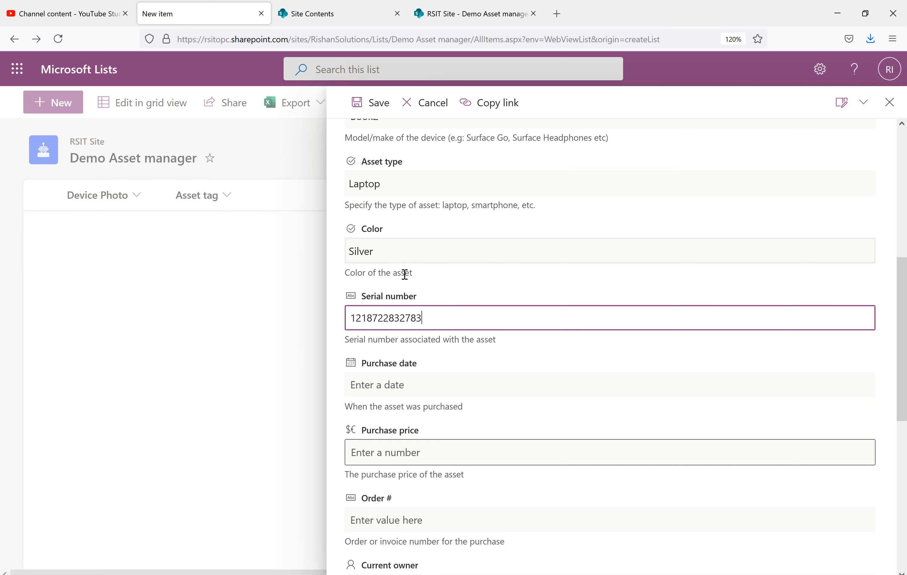
scroll(404, 274, down, 4)
Set purchase date 6/1/2021, assign the current owner, and save the item.
click(434, 236)
click(398, 321)
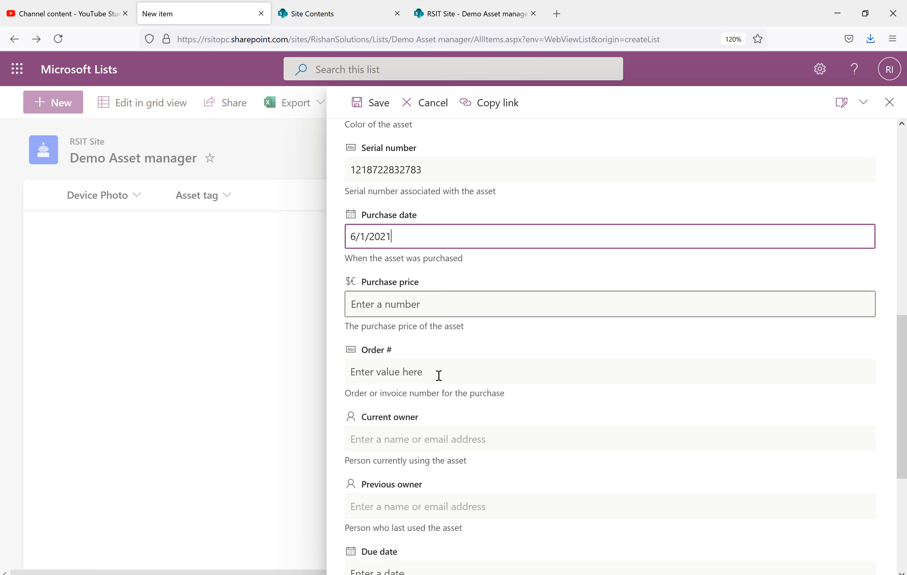
scroll(438, 352, down, 4)
click(436, 284)
text(rs)
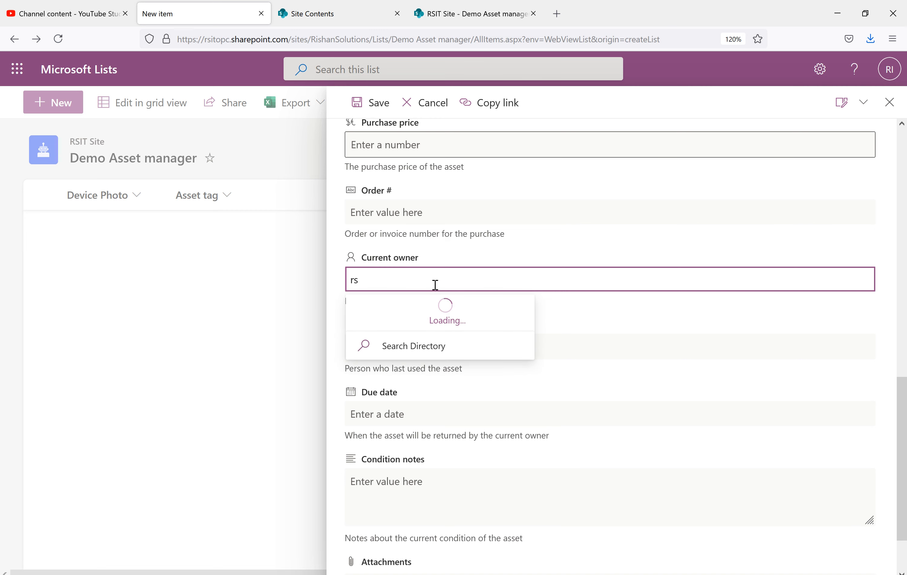
click(436, 311)
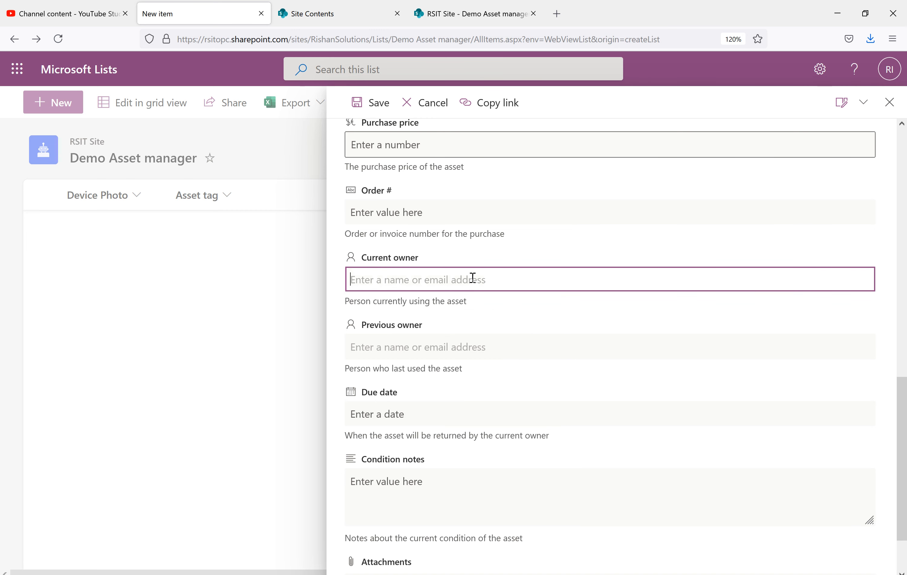
scroll(457, 293, down, 2)
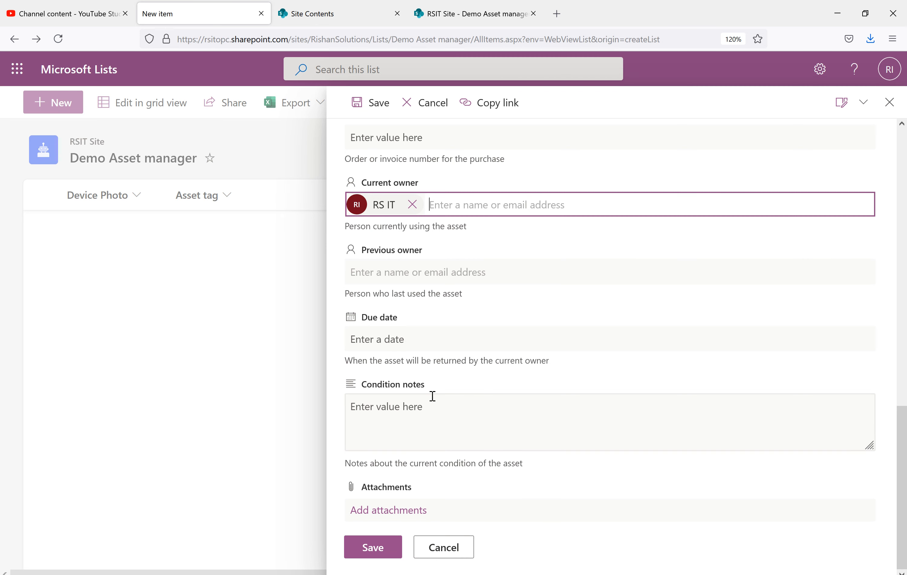
click(374, 547)
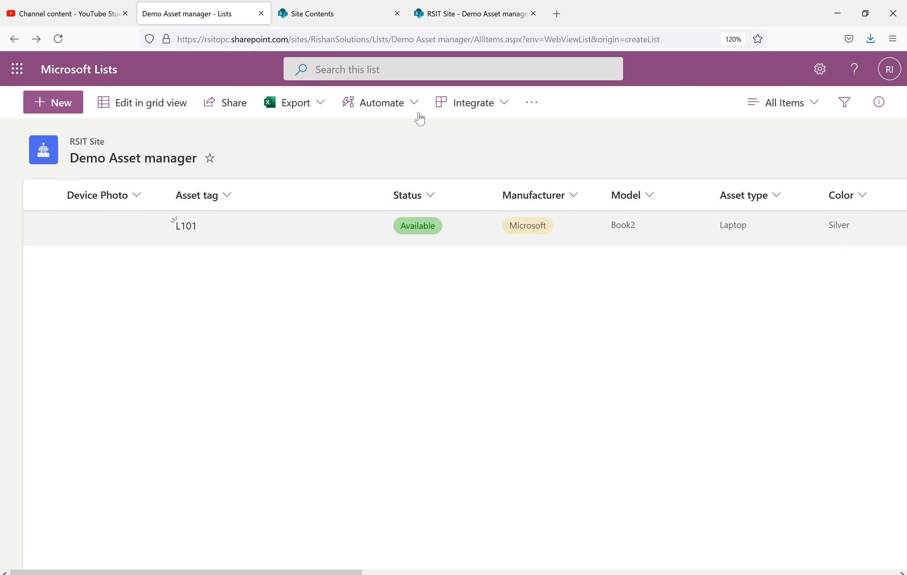
click(500, 112)
mouse_move(496, 160)
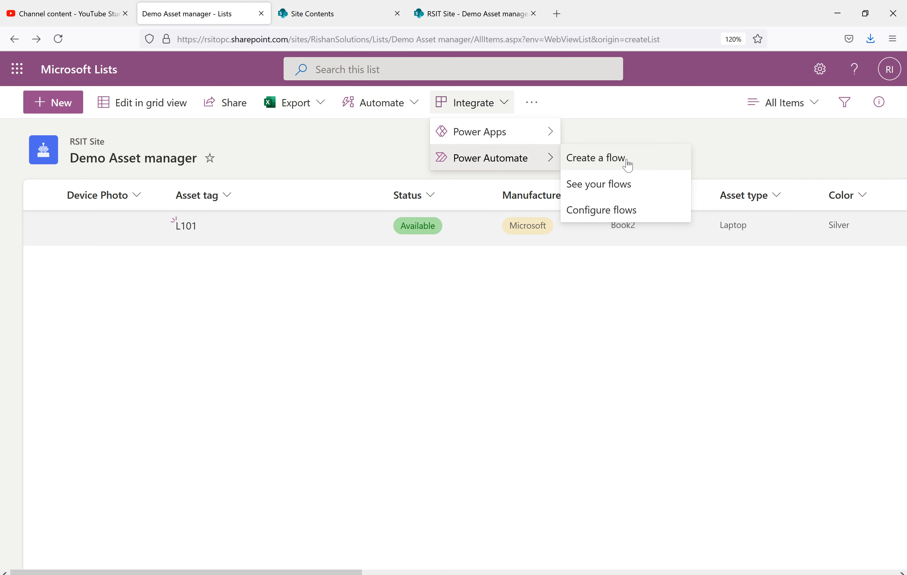
mouse_move(553, 139)
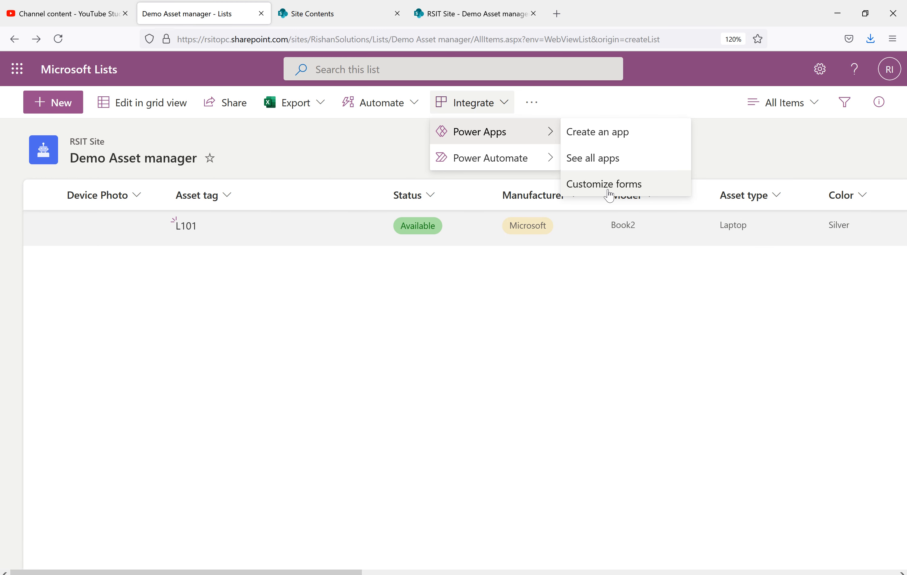
click(368, 335)
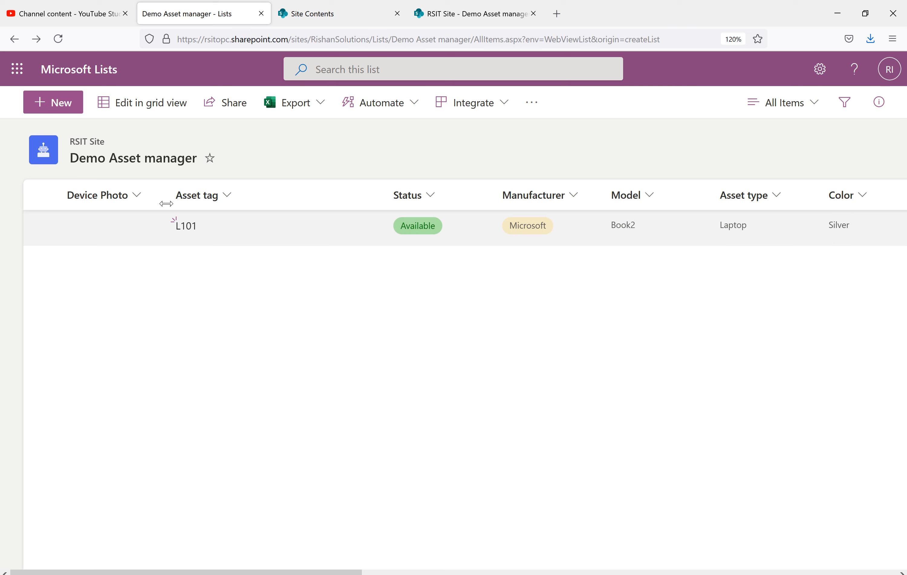
Open the L101 item's details and scroll through all its fields in edit mode.
click(186, 227)
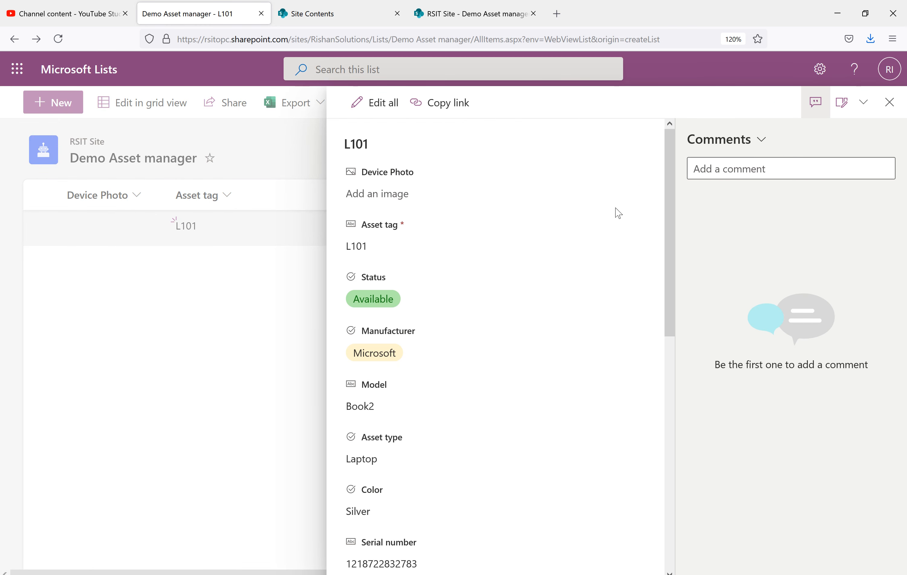
click(889, 102)
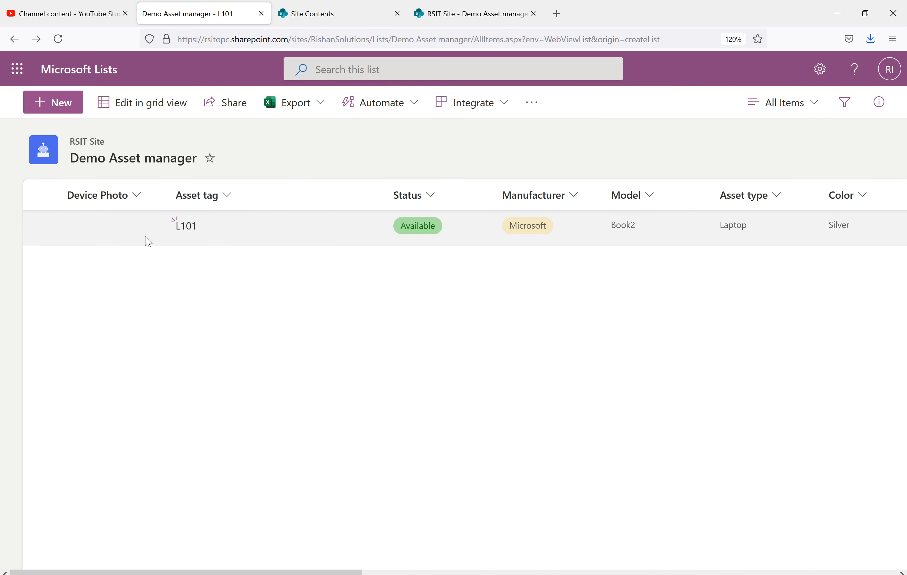
click(178, 230)
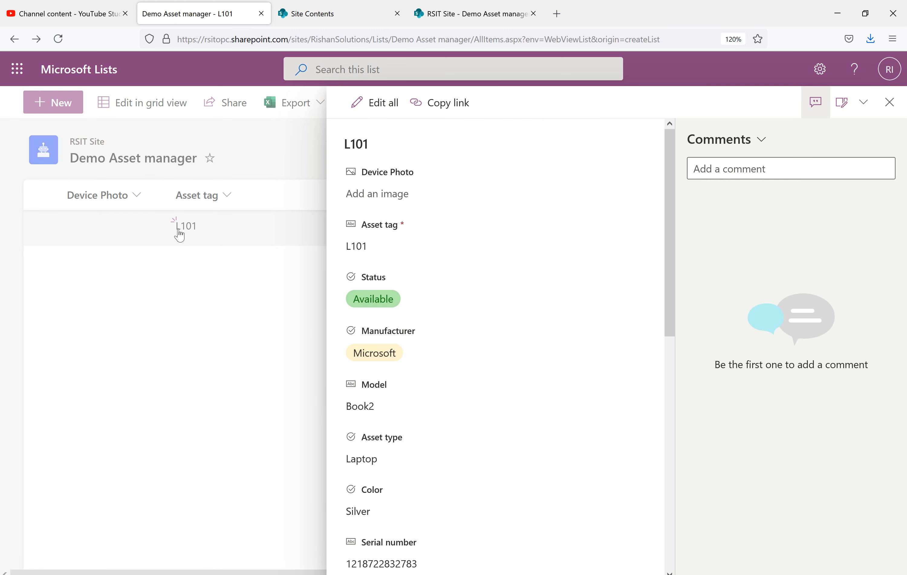
click(378, 107)
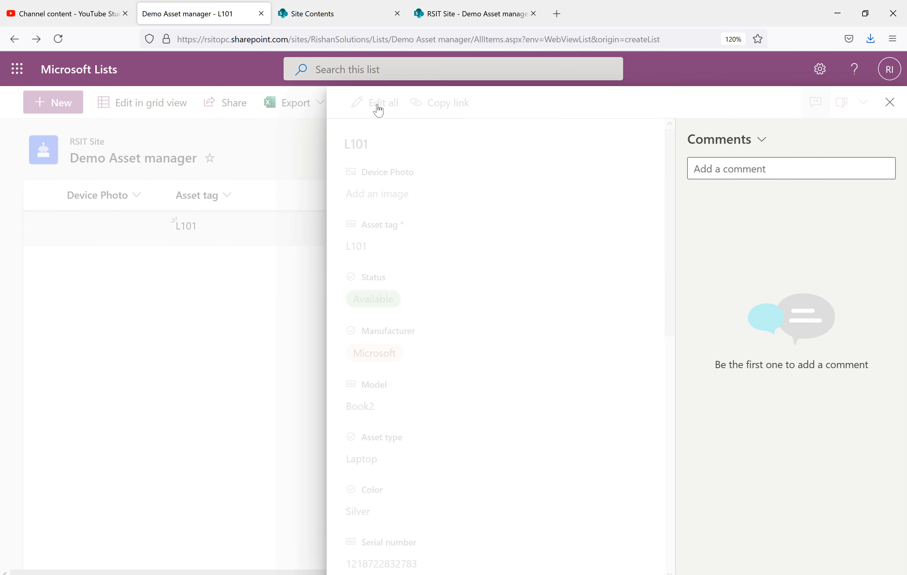
scroll(468, 307, down, 3)
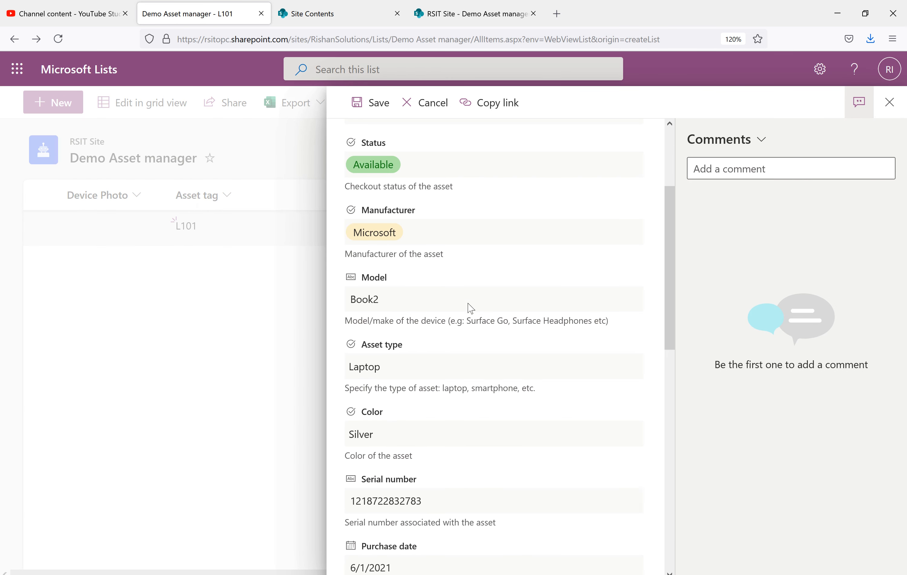
scroll(470, 309, down, 1)
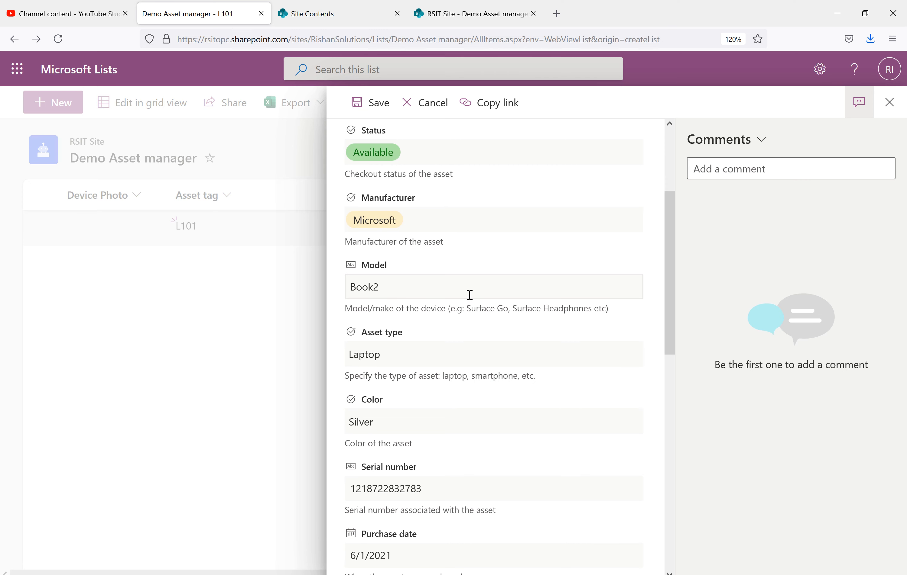
scroll(492, 421, down, 12)
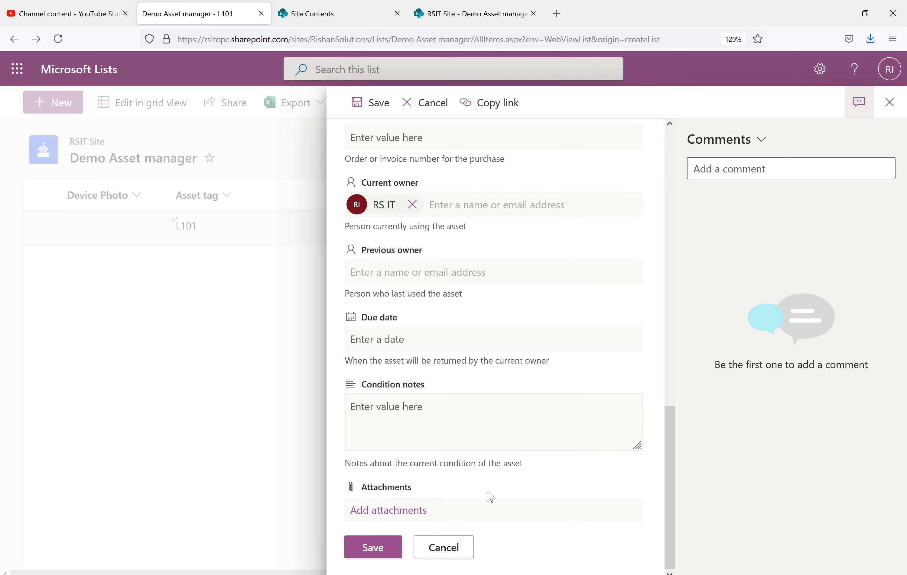
scroll(506, 369, up, 10)
Close the L101 panel without changes and return to the Lists home page.
click(887, 103)
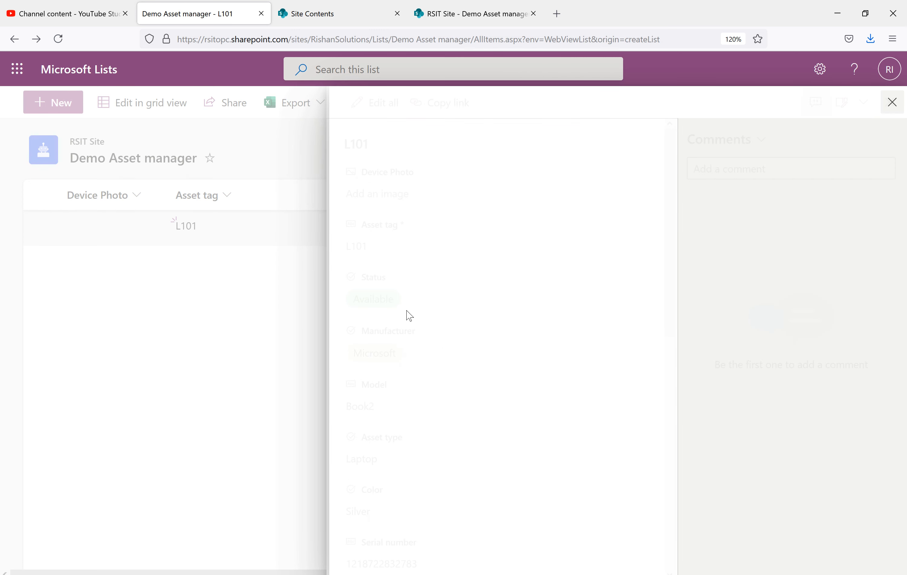
click(889, 102)
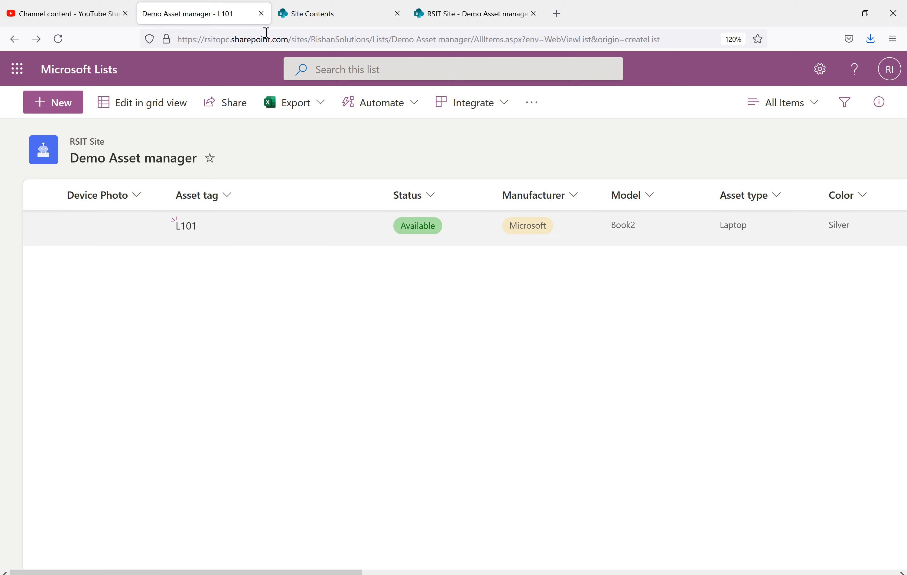
click(76, 77)
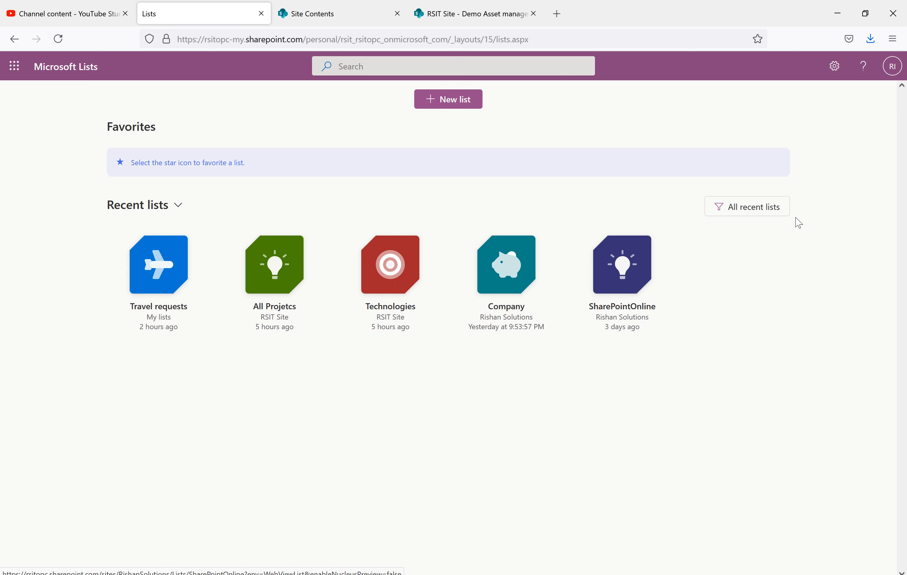
Keep recent lists unfiltered, then switch the home view to My lists.
click(768, 211)
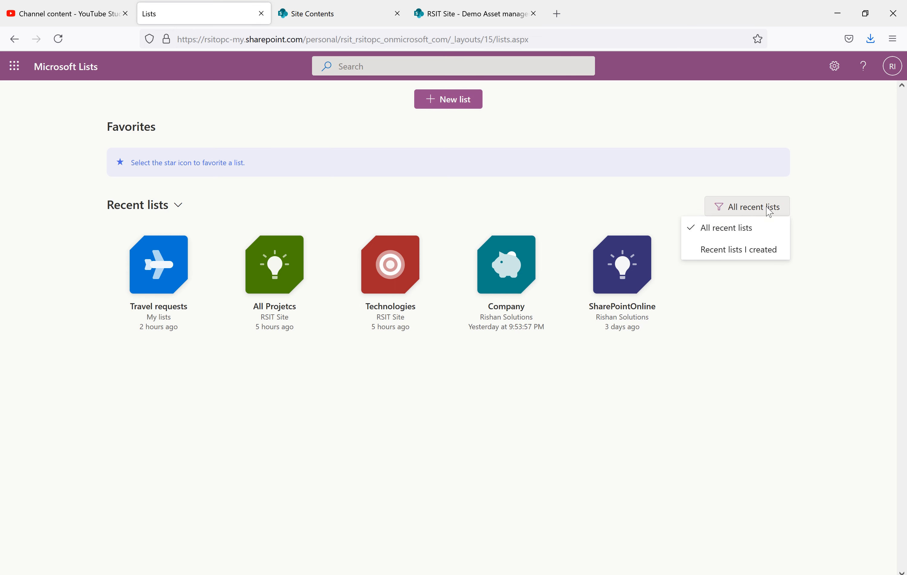
click(739, 231)
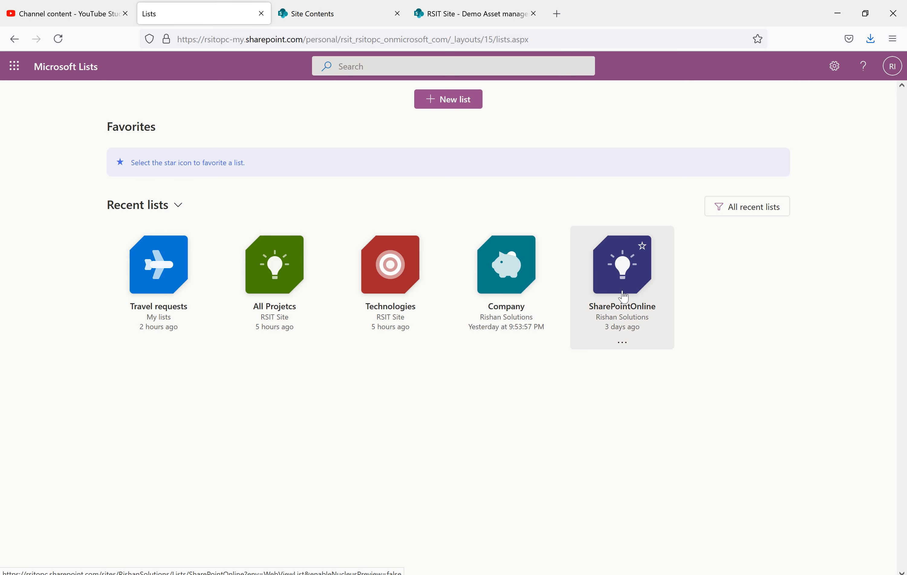
click(178, 206)
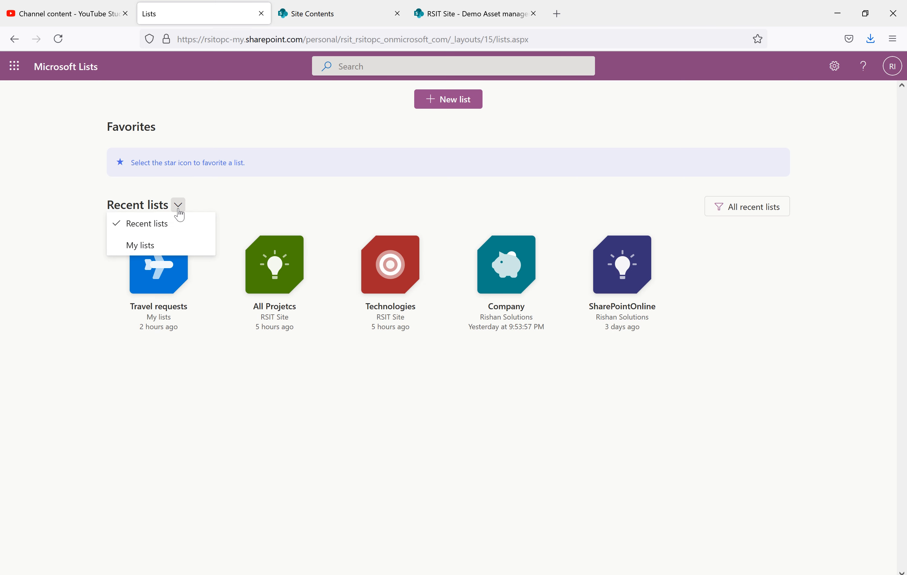
click(146, 253)
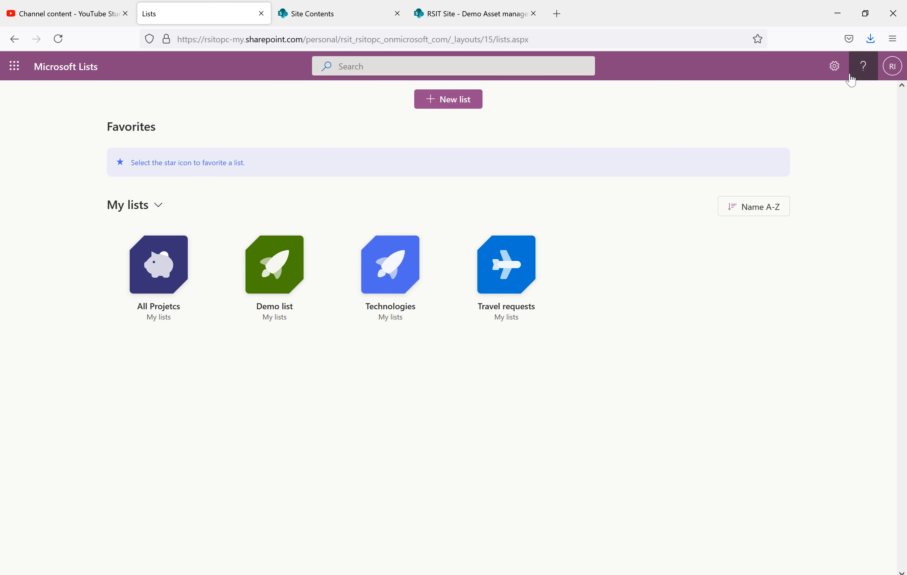
Open and close the settings panel, keeping My lists sorted Name A-Z.
click(839, 73)
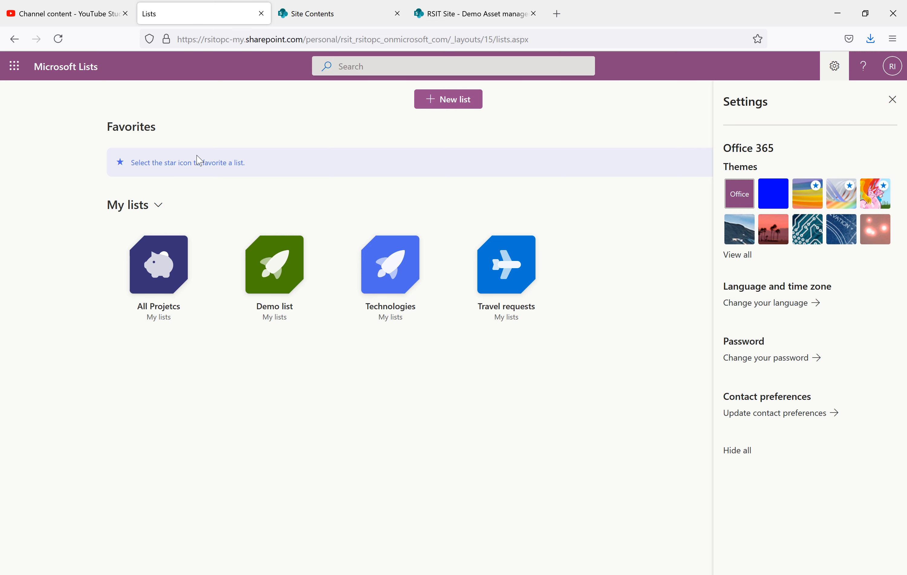
click(892, 100)
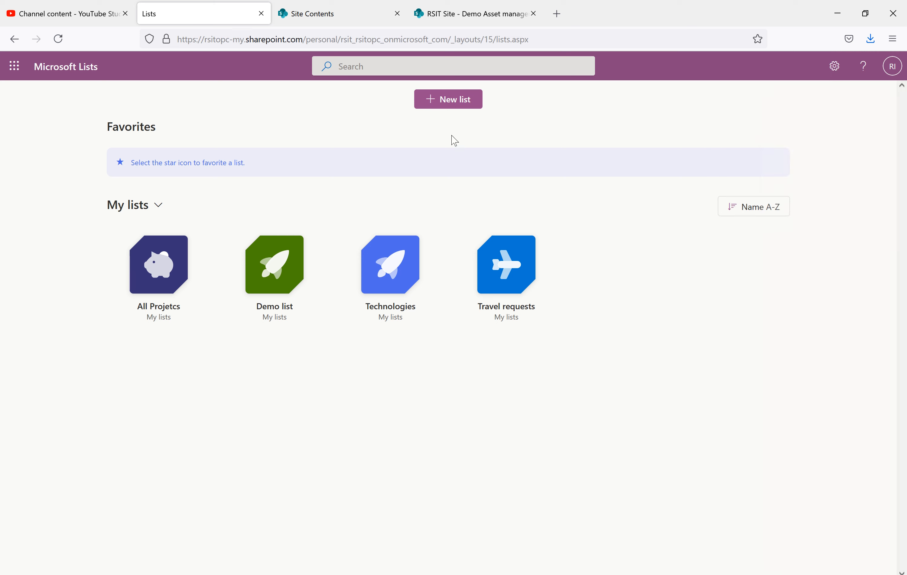
click(757, 208)
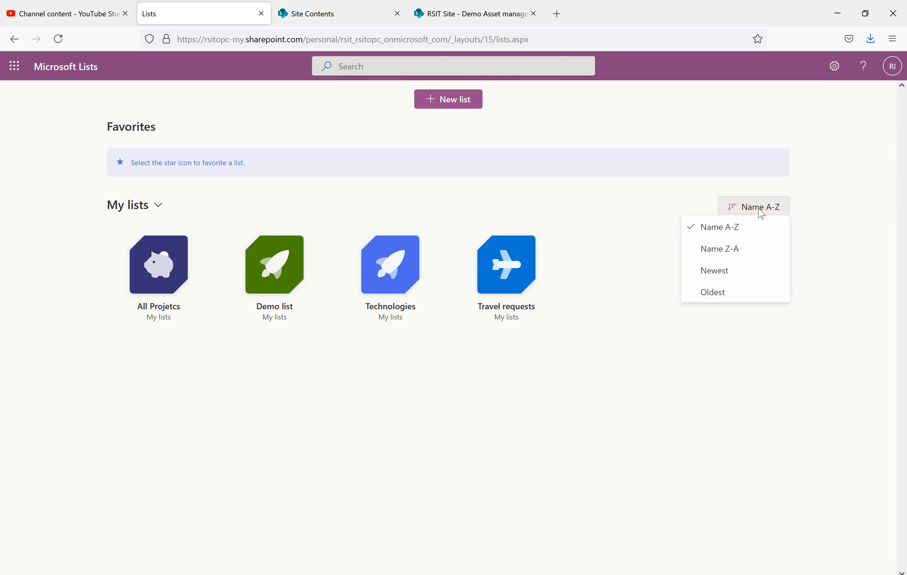
click(714, 231)
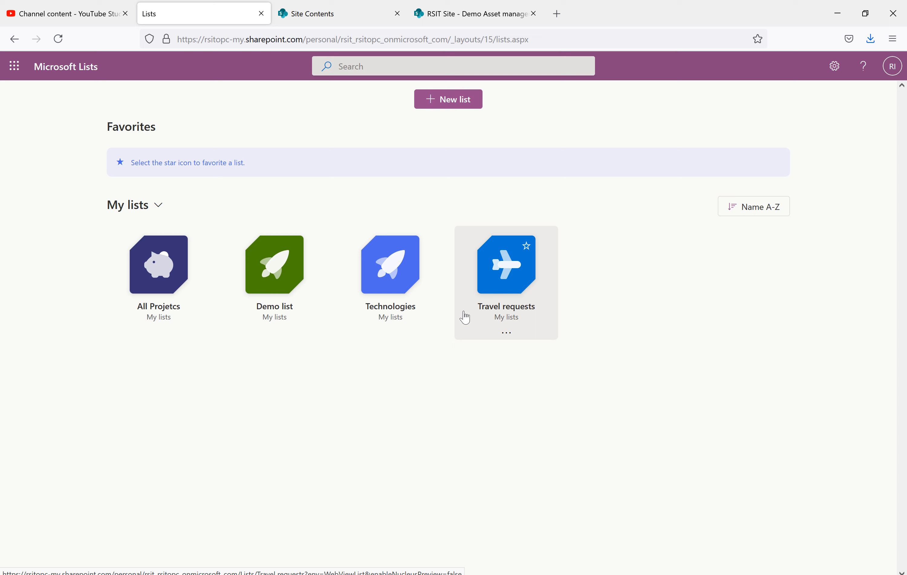
Search Lists for 'Demo asset', open the Demo Asset manager result, then return home.
click(396, 64)
text(Demo asset)
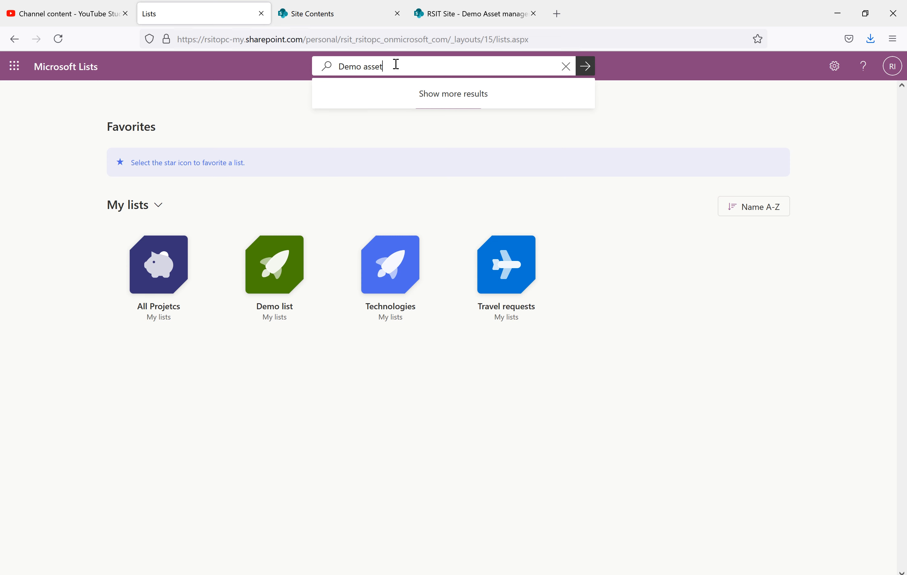
key(Return)
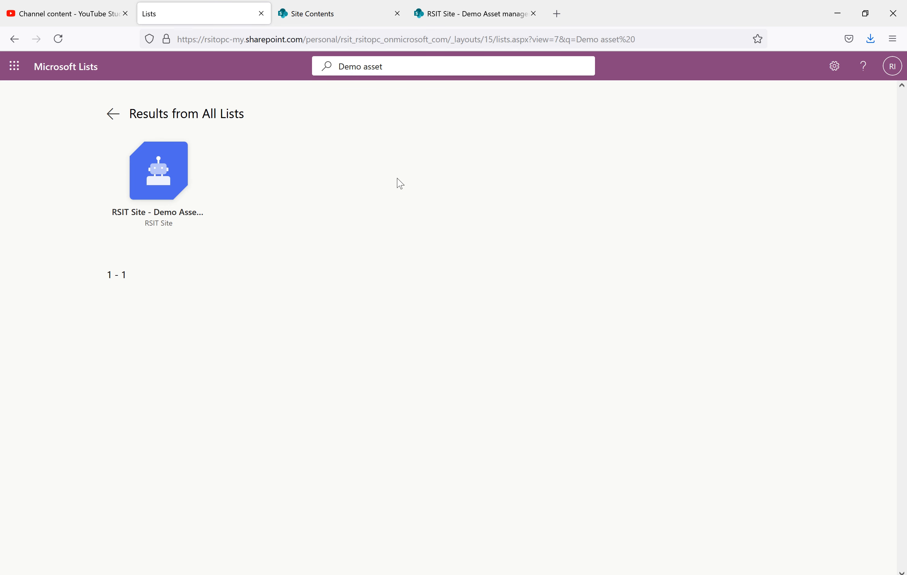
click(174, 184)
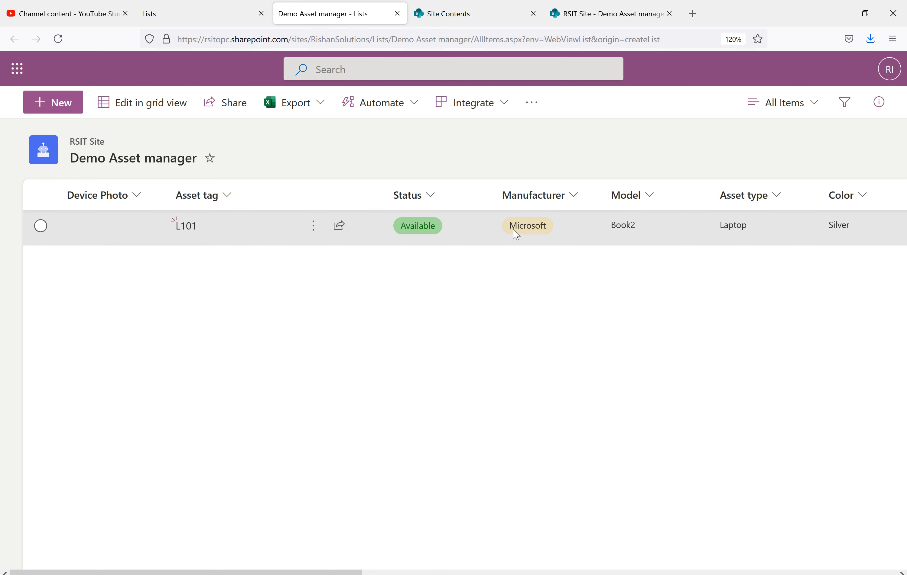
click(200, 7)
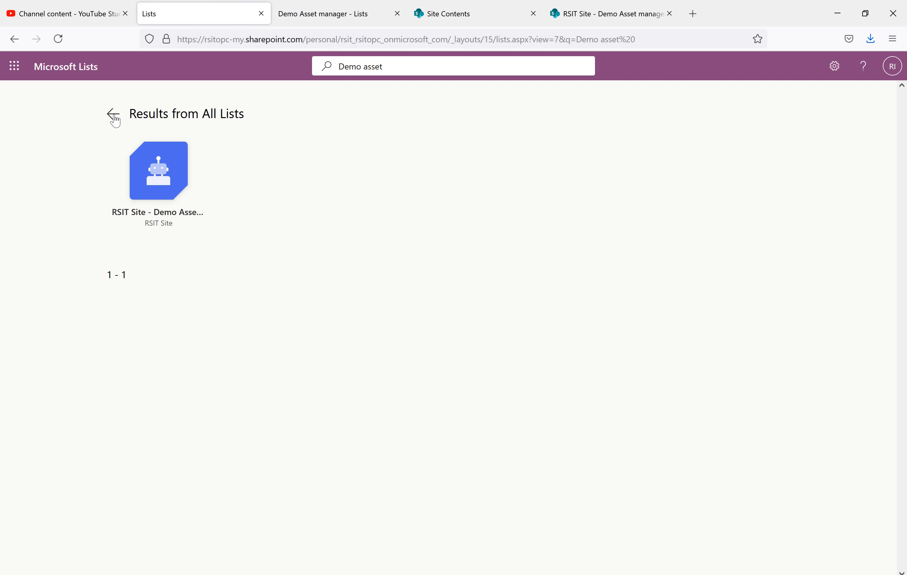
click(113, 115)
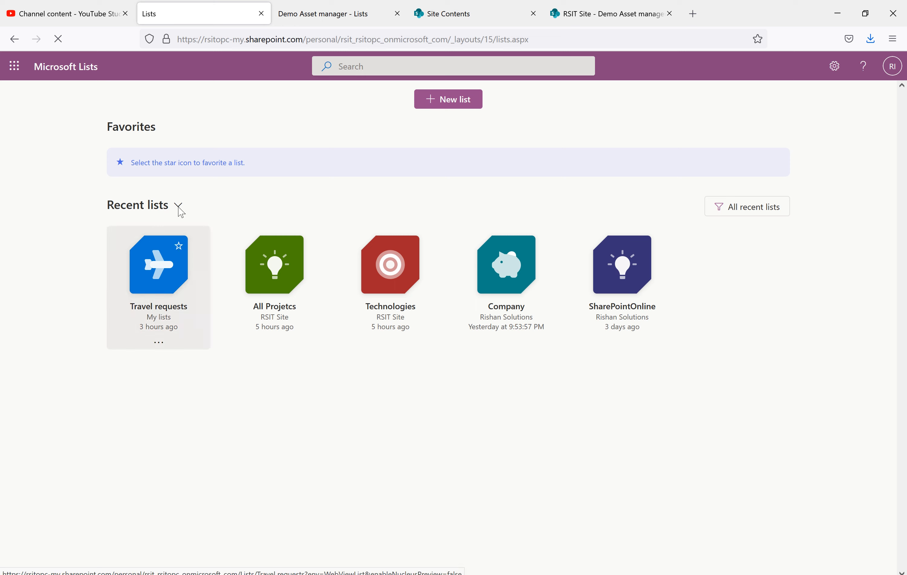
click(179, 206)
click(148, 244)
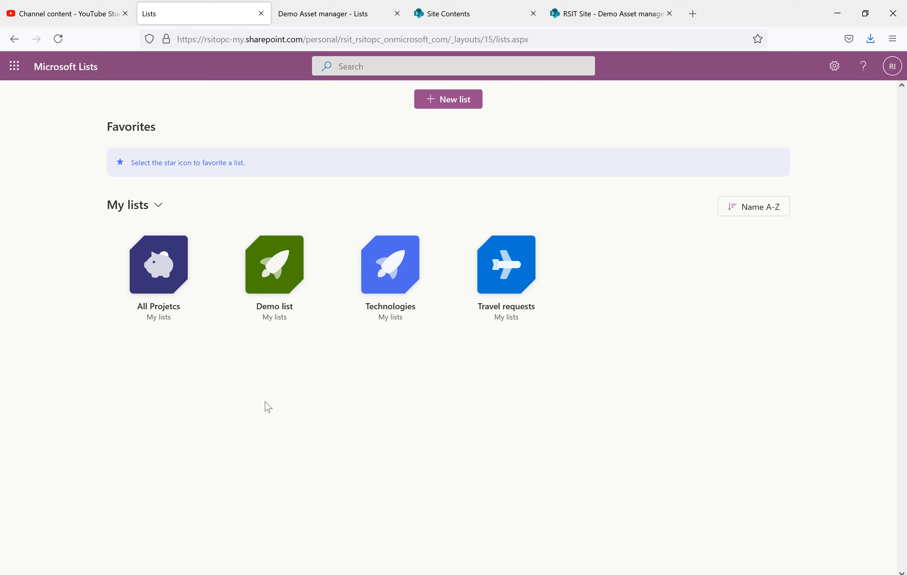
click(835, 68)
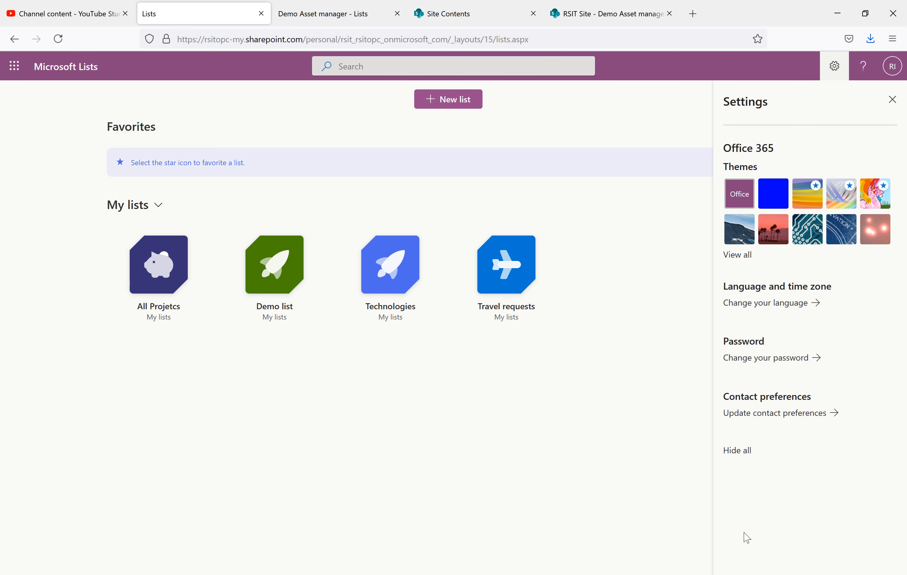
click(892, 99)
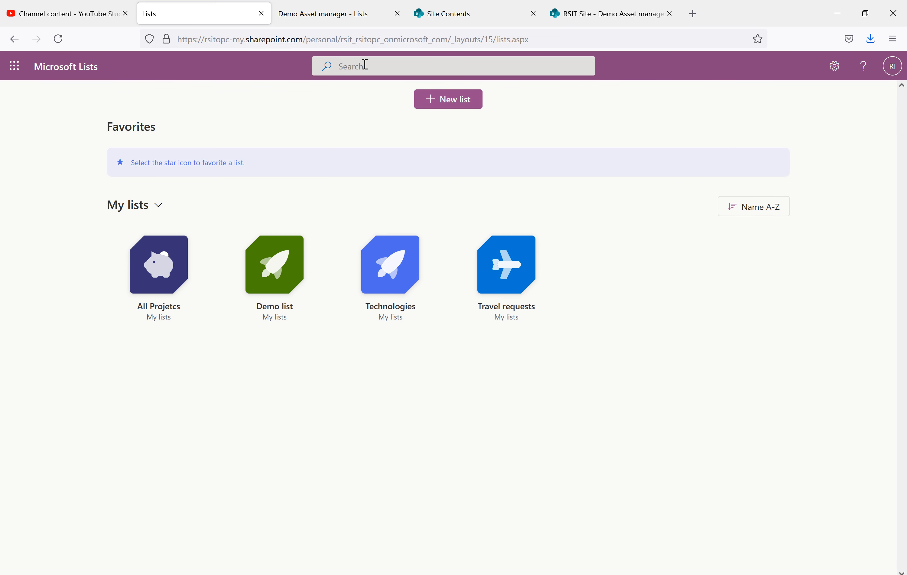
click(14, 71)
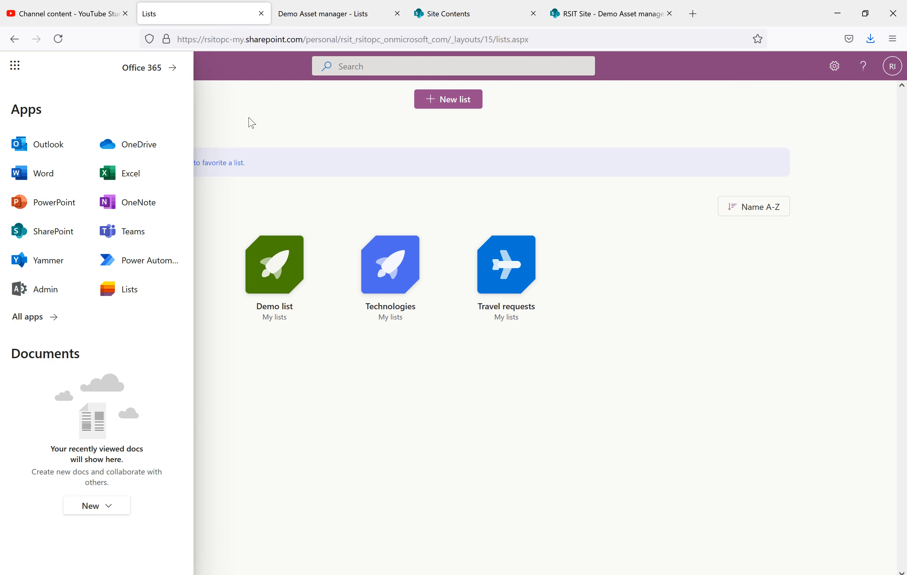
click(236, 114)
click(77, 67)
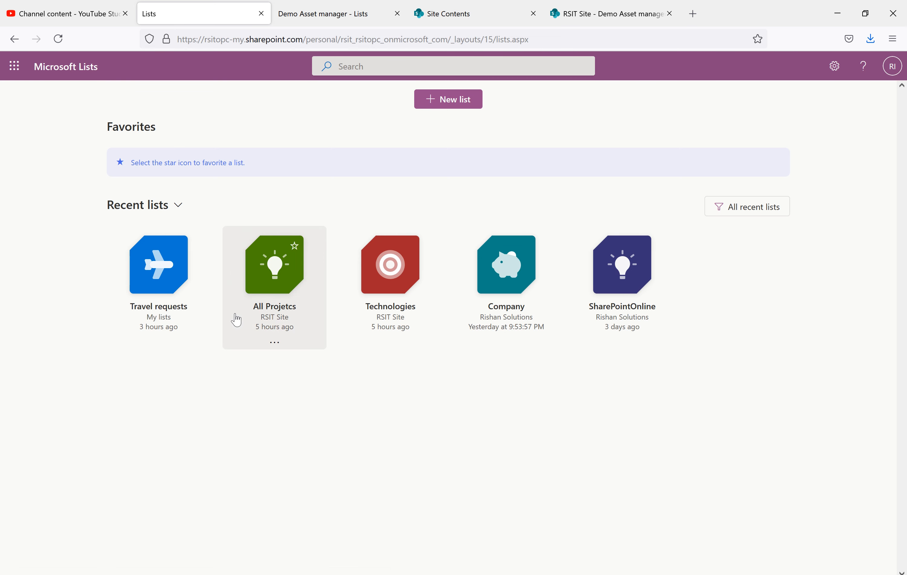
Start a new list and preview the Issue tracker, Employee onboarding and Event itinerary templates.
click(448, 107)
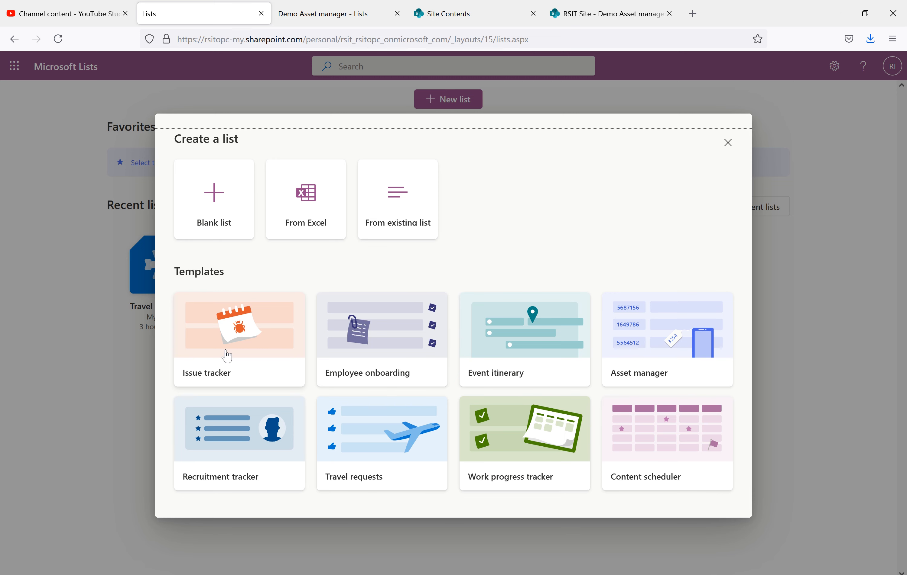
click(256, 330)
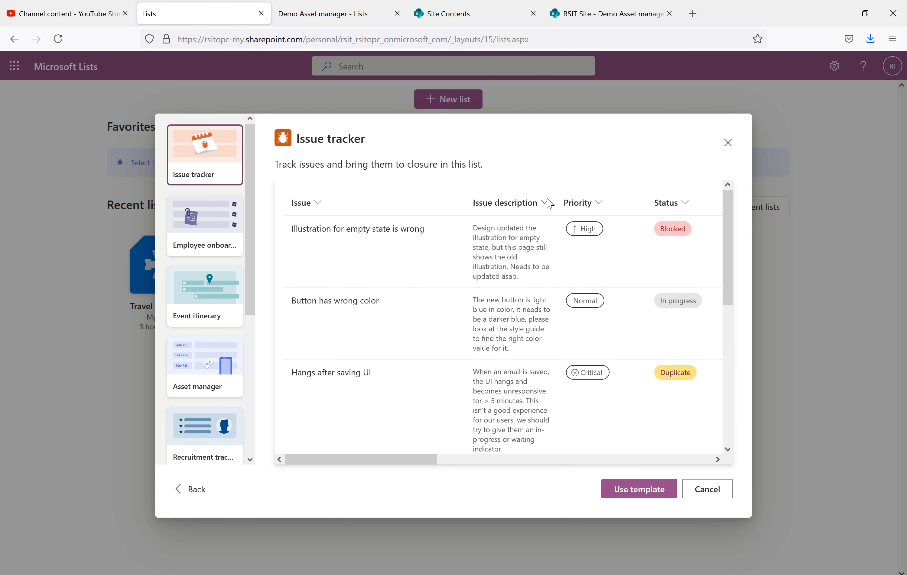
drag(732, 257, 735, 203)
click(197, 223)
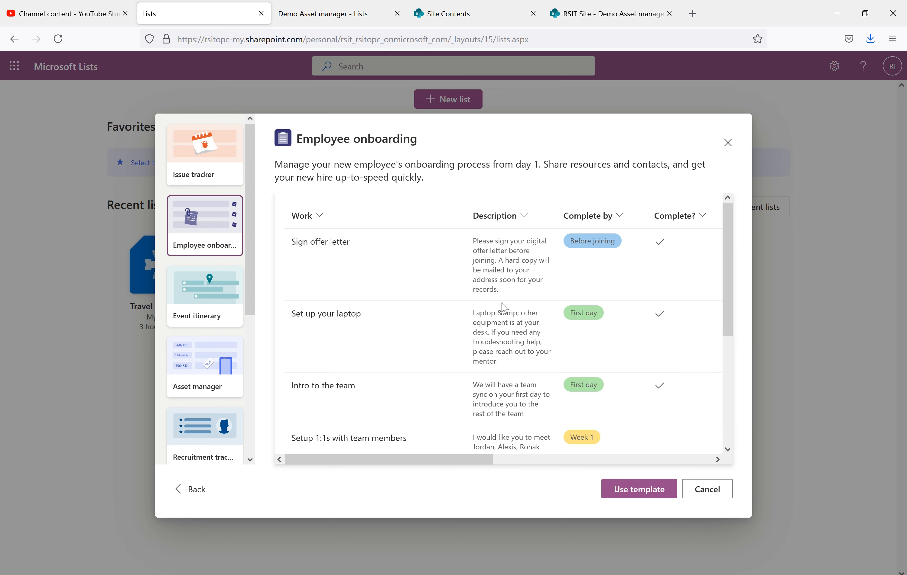
click(216, 300)
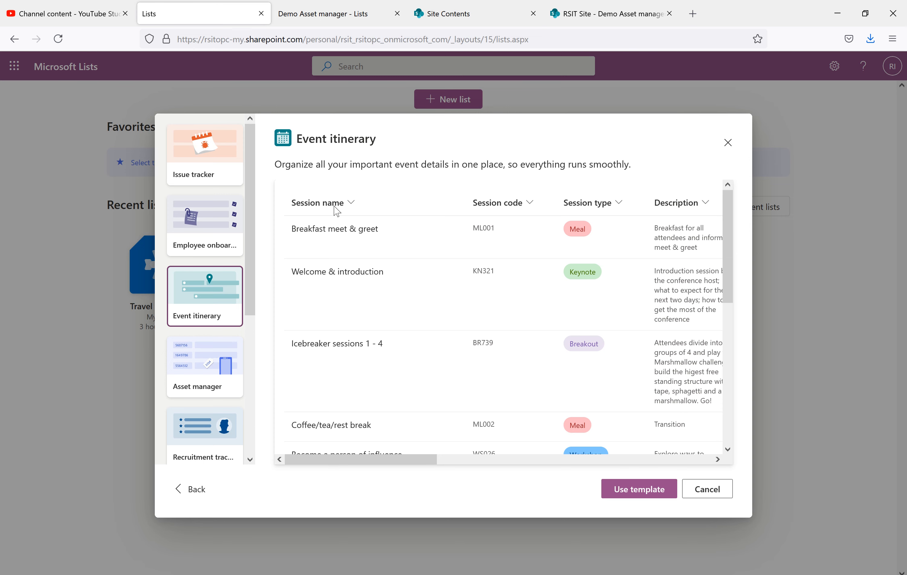
Preview the Asset manager, Recruitment tracker and Travel requests templates in the gallery.
click(198, 357)
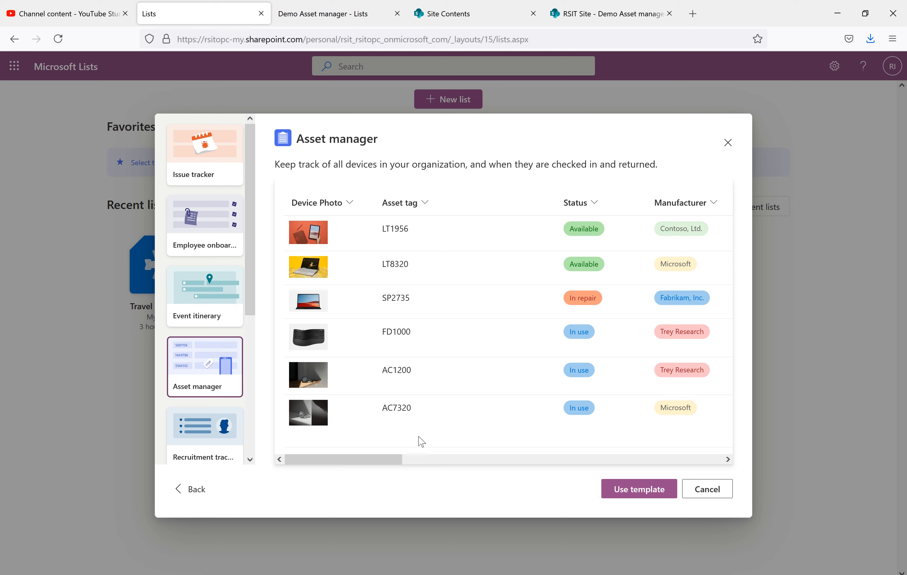
click(196, 430)
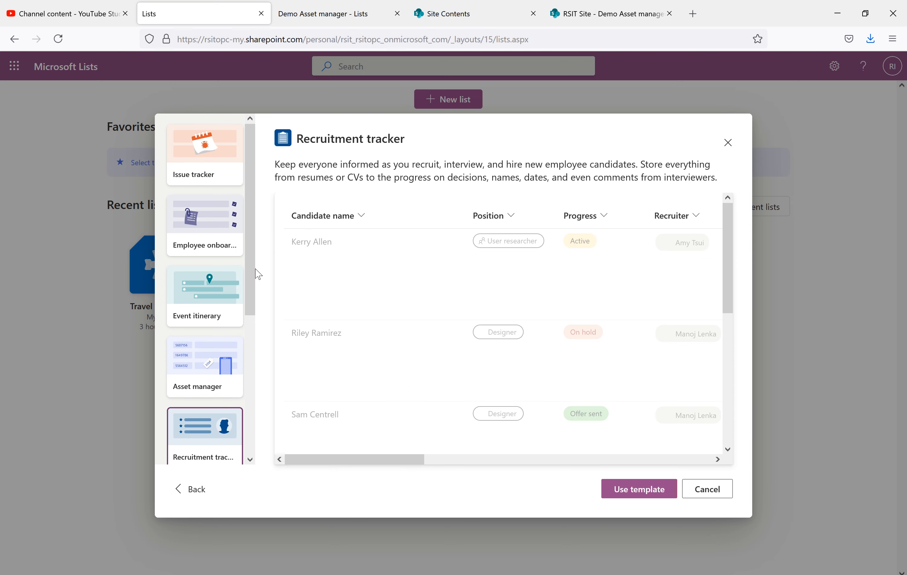
drag(255, 278, 259, 347)
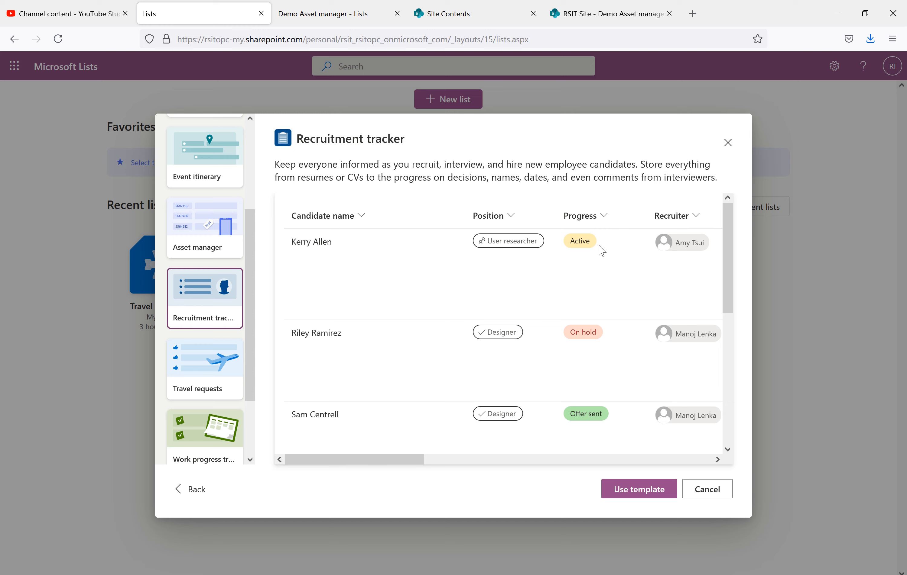
click(220, 372)
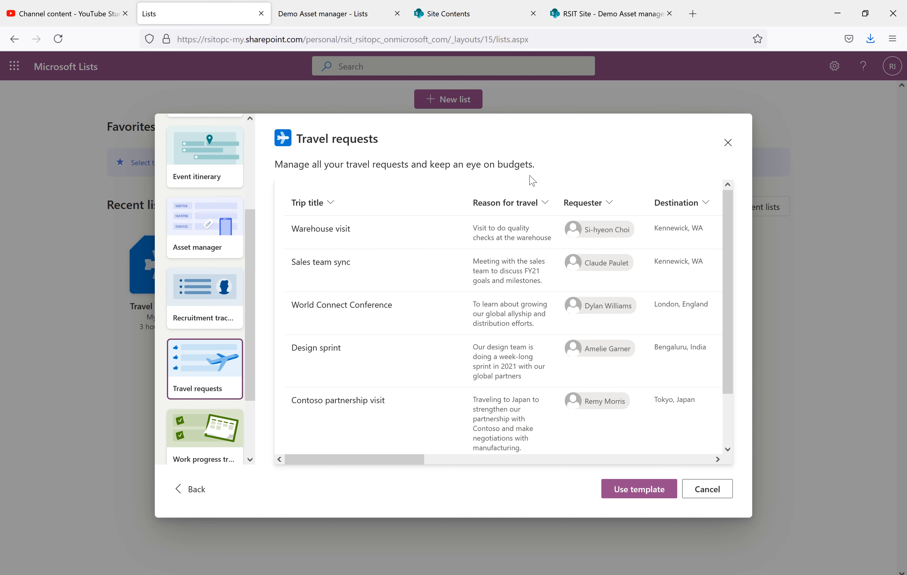
Preview the Work progress tracker and Content scheduler templates, then cancel without creating a list.
drag(535, 163, 278, 166)
click(269, 172)
click(180, 435)
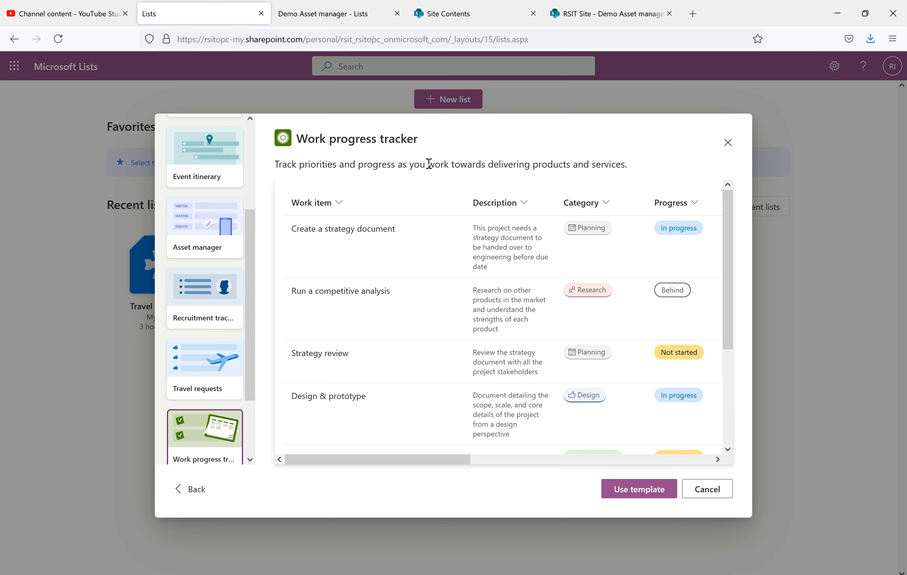
scroll(254, 403, down, 2)
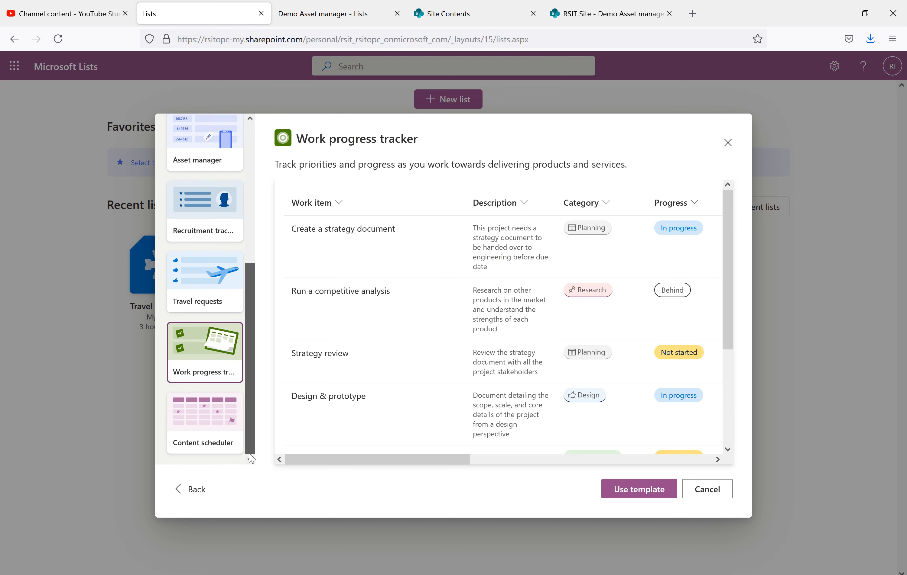
click(206, 418)
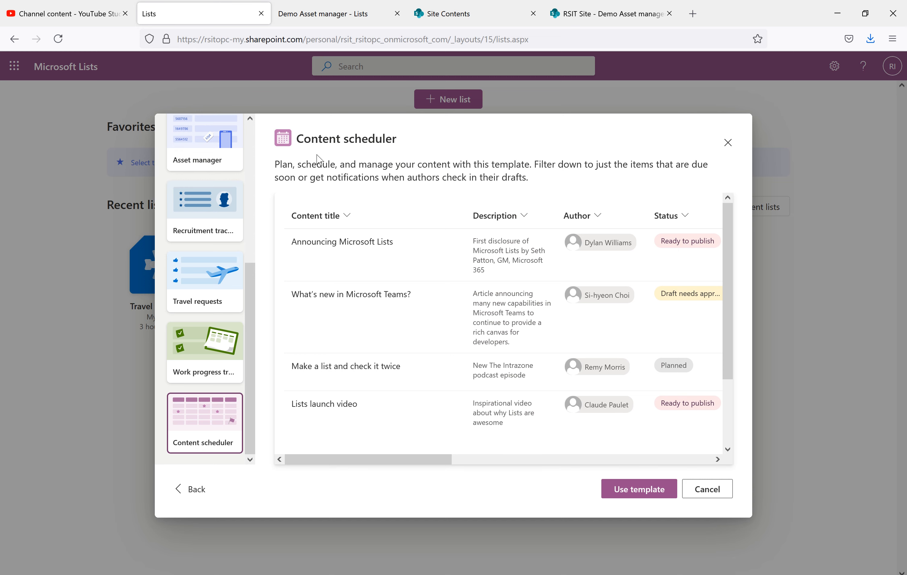
drag(392, 143, 312, 141)
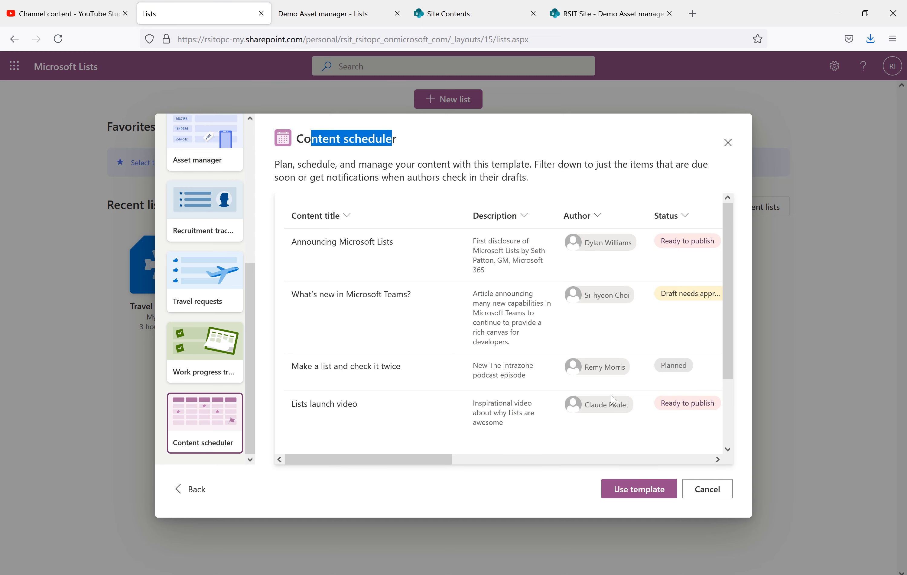
click(705, 495)
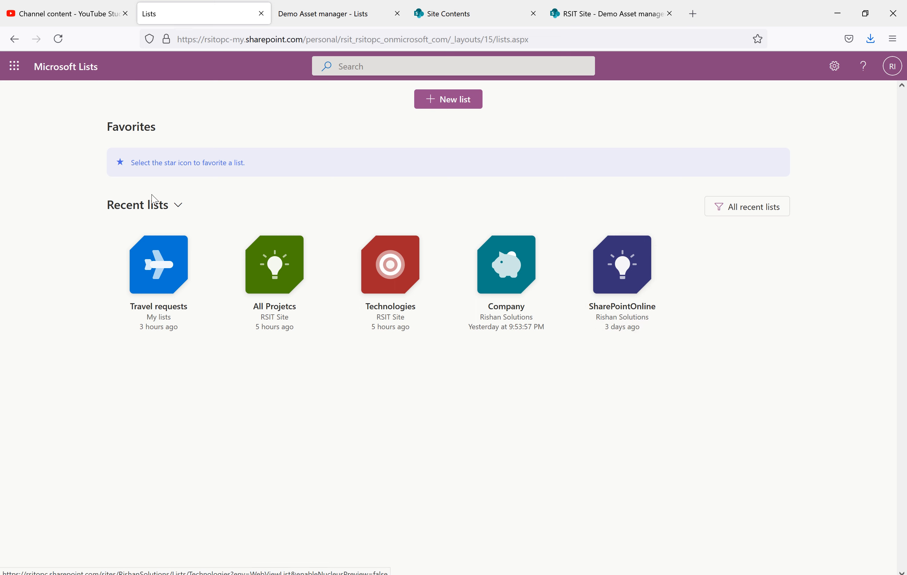
Open the Travel requests list from the Recent lists cards on the home page.
drag(108, 75, 36, 78)
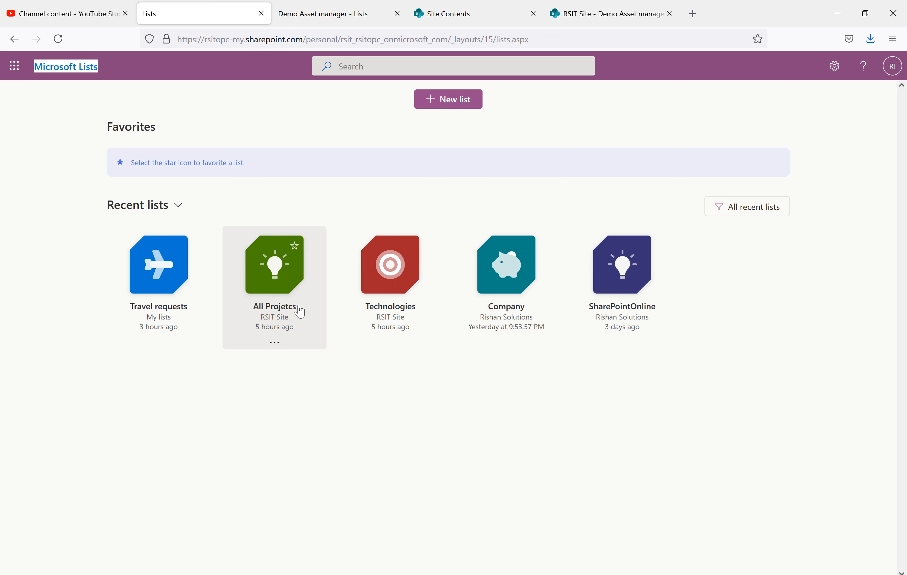
click(172, 285)
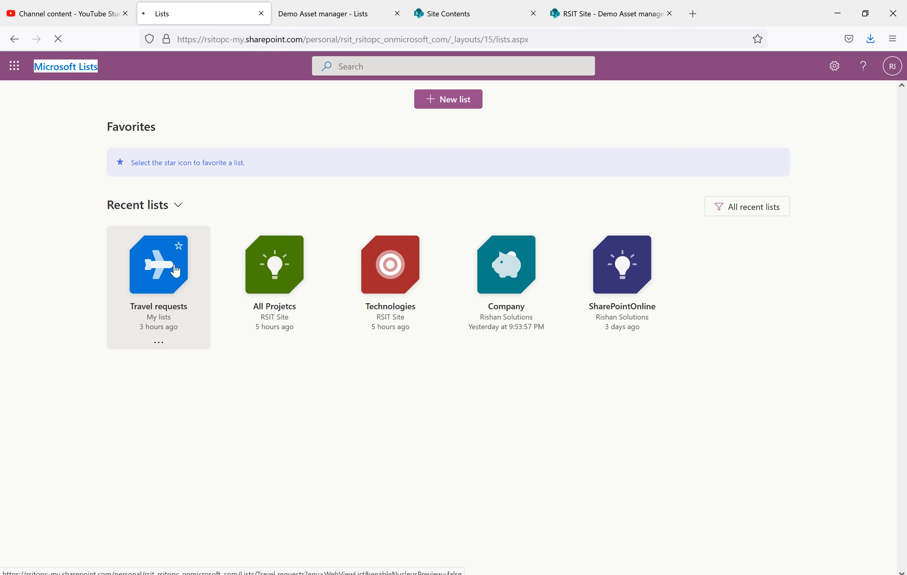